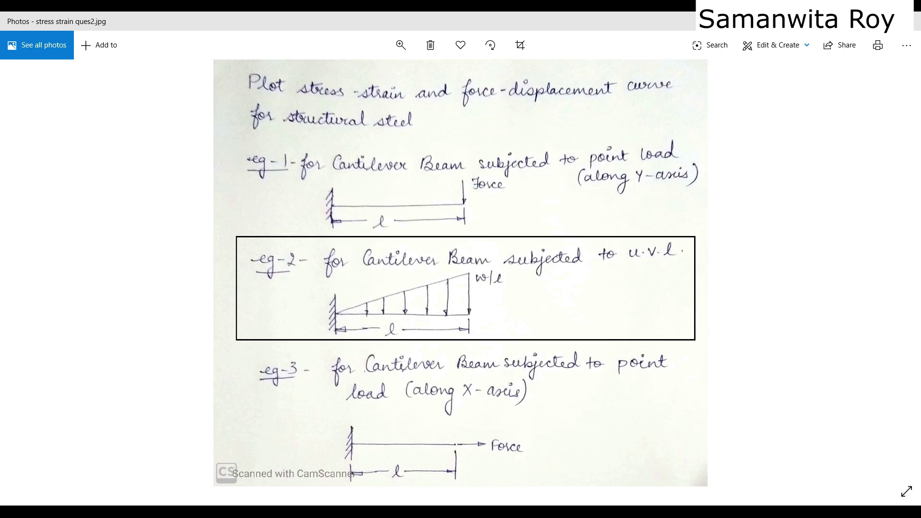
Switch to ANSYS Workbench and add a Static Structural analysis system named eg-2 to the project schematic.
{"action": "left_click", "coordinate": [490, 511]}
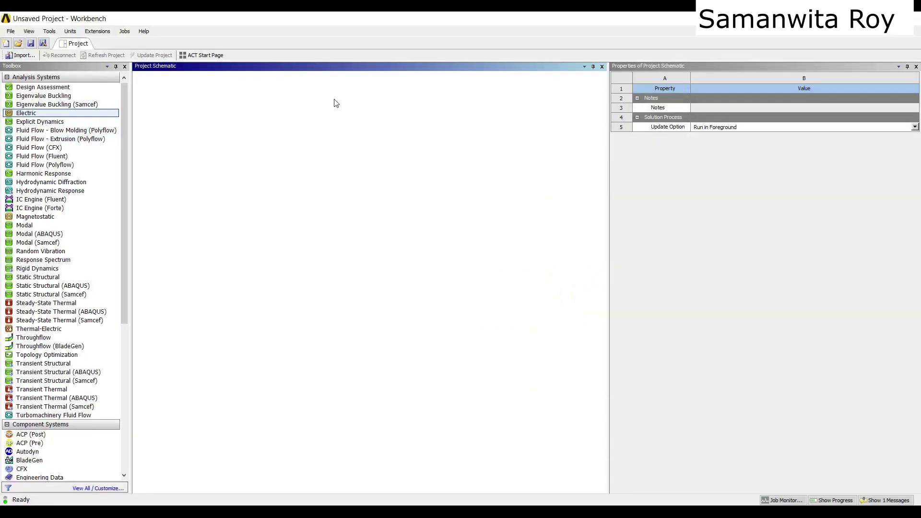
{"action": "left_click", "coordinate": [60, 277]}
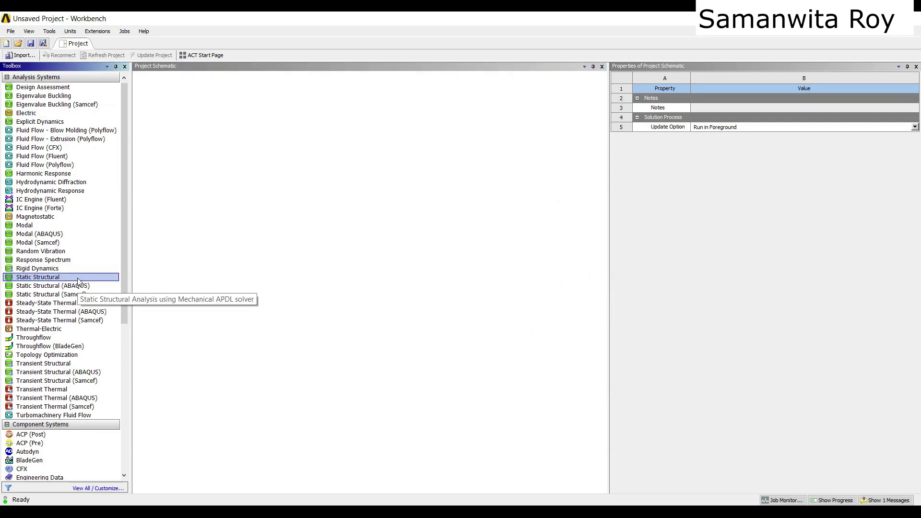
{"action": "left_click_drag", "start_coordinate": [78, 282], "coordinate": [200, 125]}
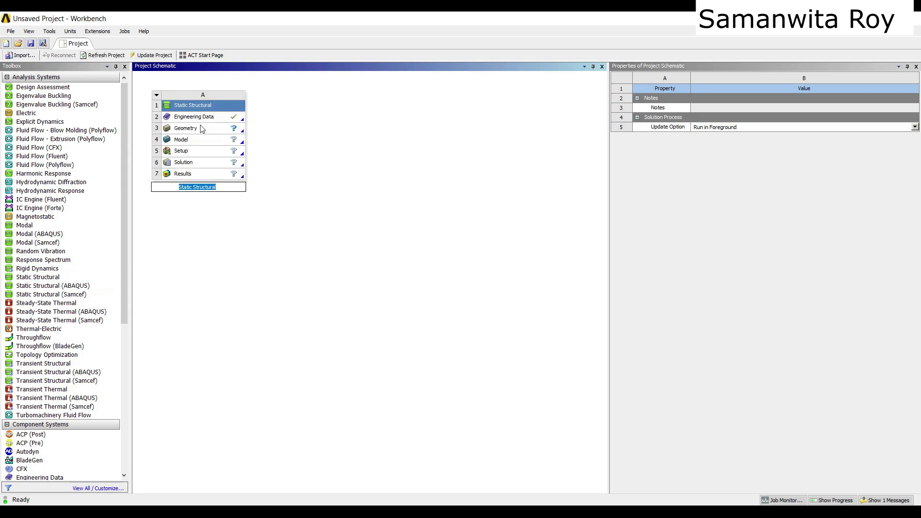
{"action": "type", "text": "eg-2"}
{"action": "left_click", "coordinate": [201, 128]}
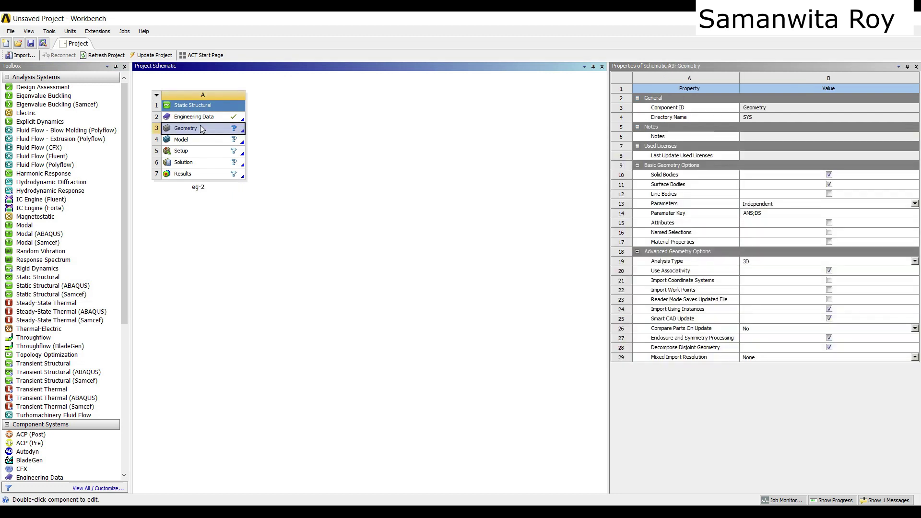
Open the eg-2 geometry in DesignModeler and set the length unit to millimetre.
{"action": "right_click", "coordinate": [201, 128]}
{"action": "left_click", "coordinate": [219, 141]}
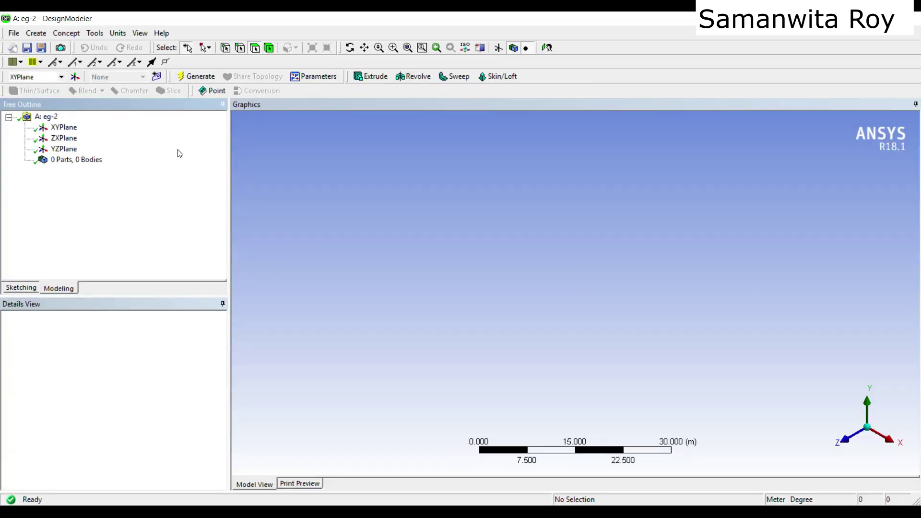
{"action": "left_click", "coordinate": [118, 33]}
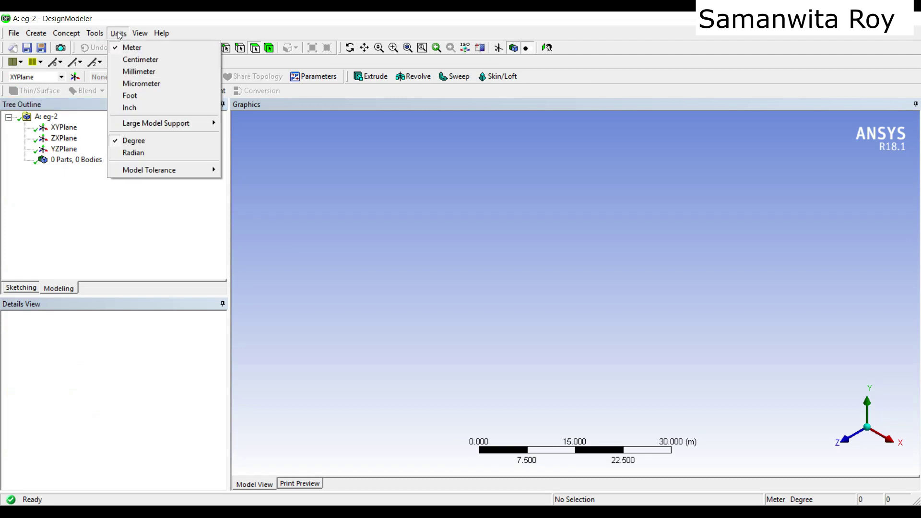
{"action": "left_click", "coordinate": [136, 71]}
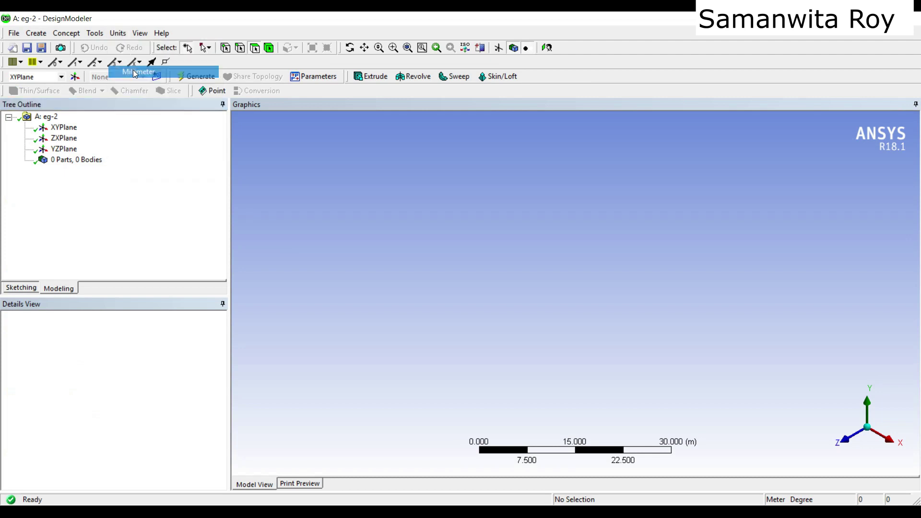
View the XYPlane face-on and check the standard H beam size table in Photos for the section dimensions.
{"action": "left_click", "coordinate": [64, 127]}
{"action": "left_click", "coordinate": [546, 48]}
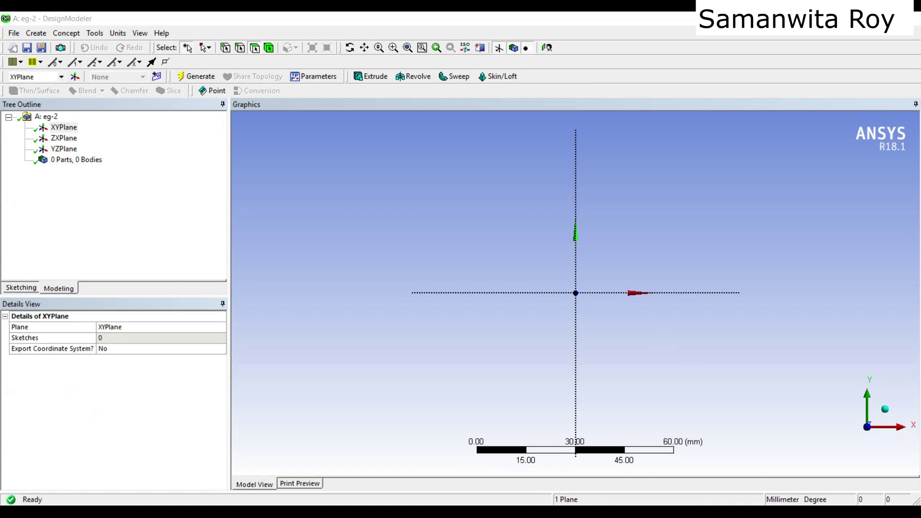
{"action": "mouse_move", "coordinate": [519, 508]}
{"action": "left_click", "coordinate": [557, 475]}
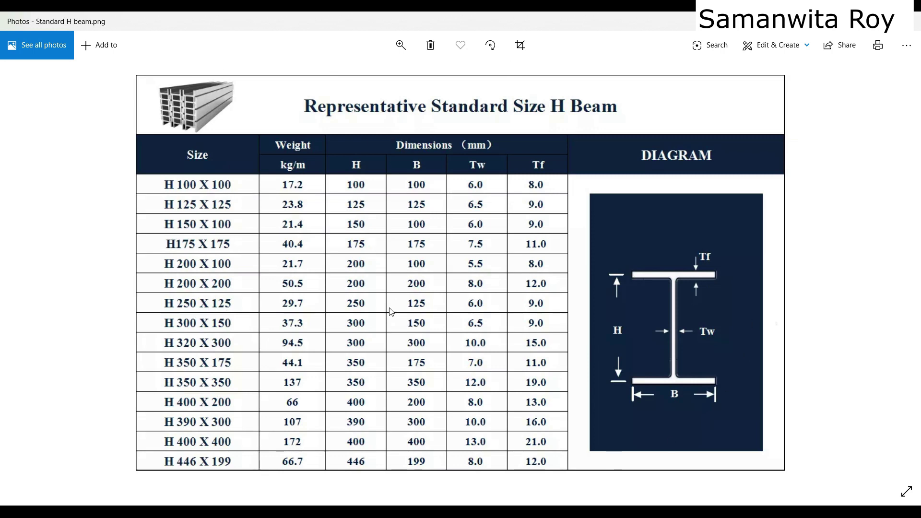
{"action": "key", "text": "alt+Tab"}
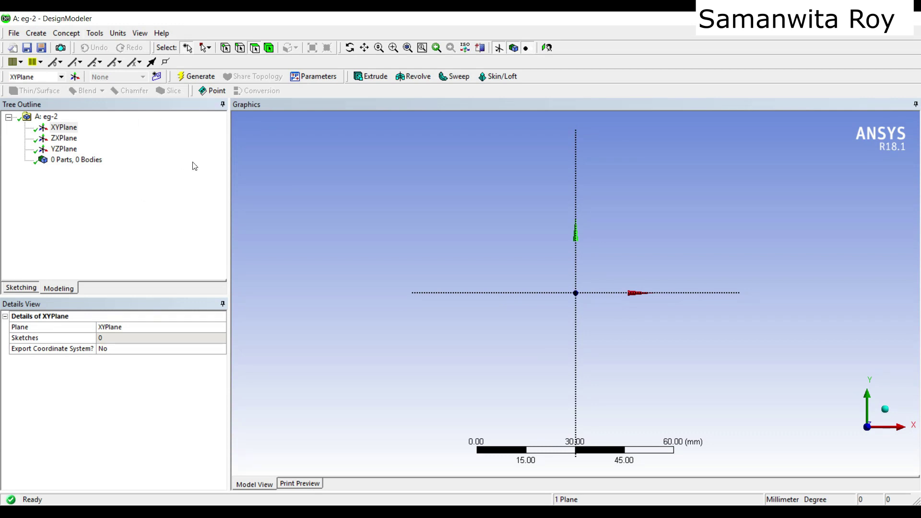
Add an I Section cross section to the eg-2 model in DesignModeler.
{"action": "left_click", "coordinate": [70, 35]}
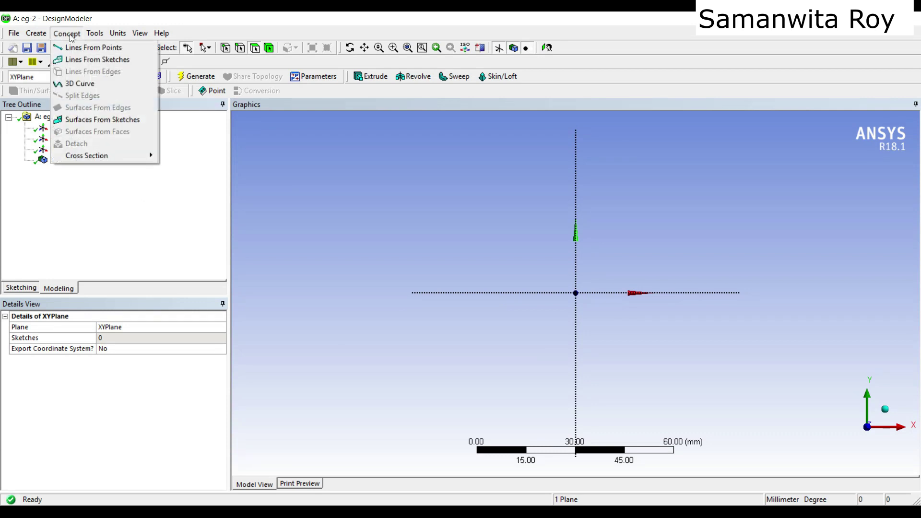
{"action": "mouse_move", "coordinate": [103, 156]}
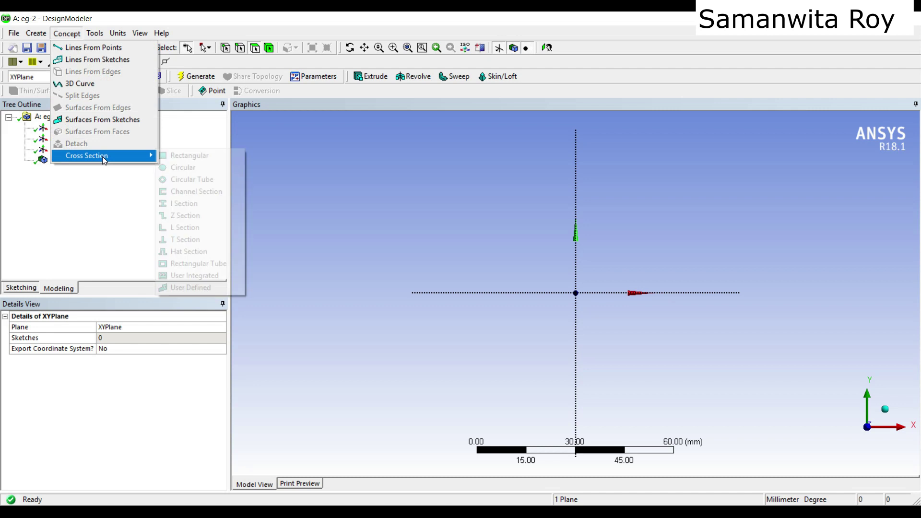
{"action": "left_click", "coordinate": [209, 203]}
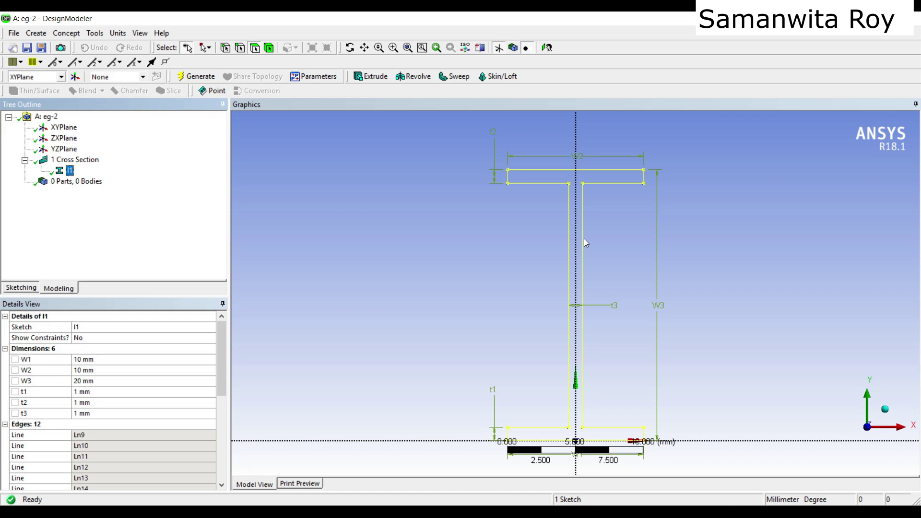
Set the I section's flange widths W1 and W2 and its height W3 to 100 mm each.
{"action": "left_click", "coordinate": [103, 361]}
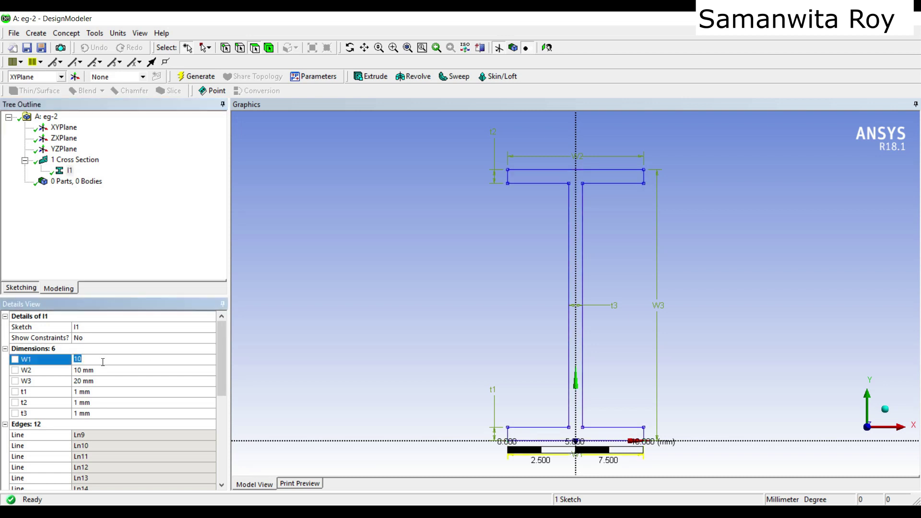
{"action": "scroll", "coordinate": [587, 444], "scroll_direction": "down", "scroll_amount": 2}
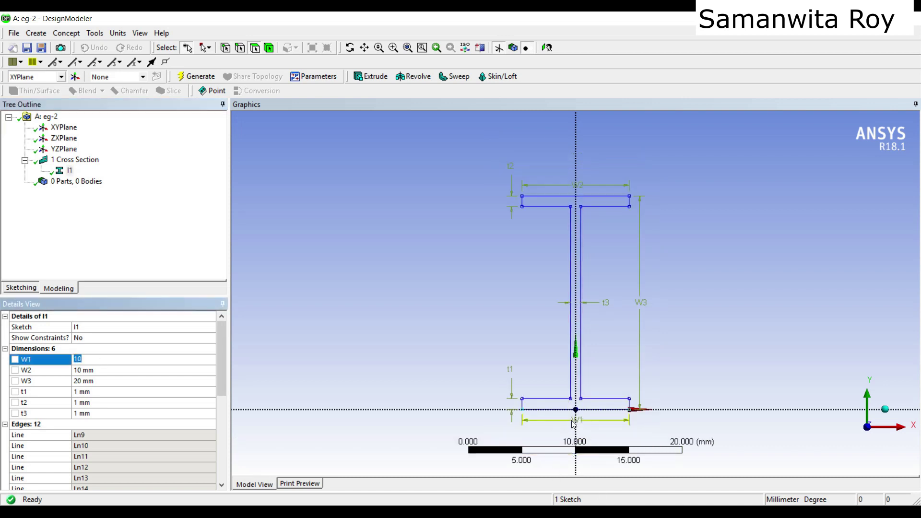
{"action": "type", "text": "100"}
{"action": "left_click", "coordinate": [87, 371]}
{"action": "type", "text": "100"}
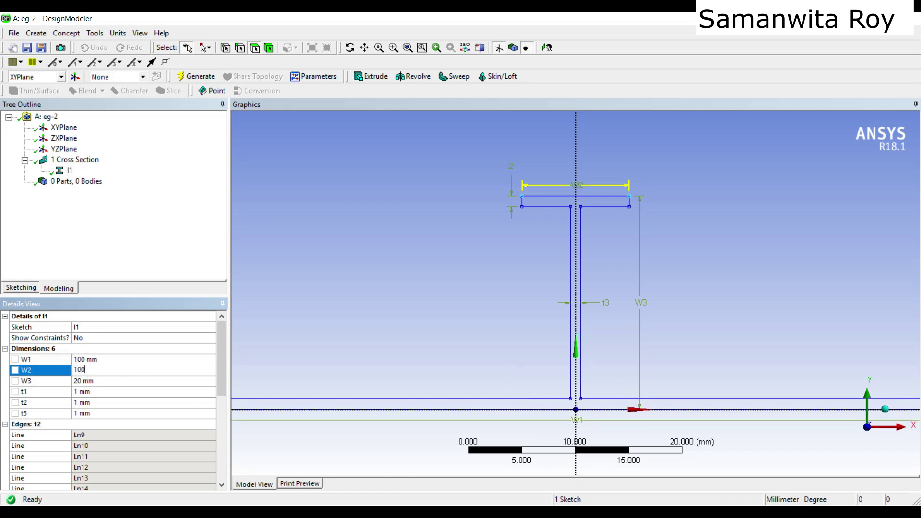
{"action": "key", "text": "Return"}
{"action": "left_click", "coordinate": [104, 383]}
{"action": "type", "text": "100"}
{"action": "key", "text": "Return"}
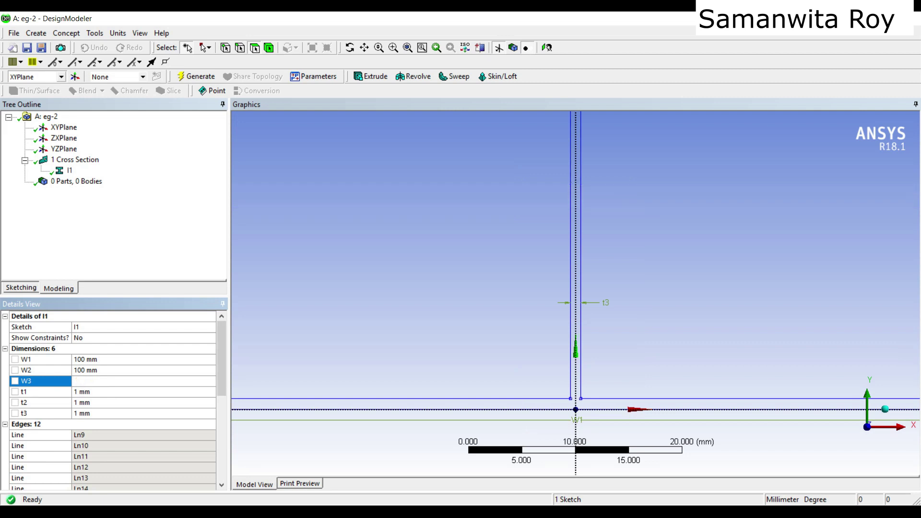
{"action": "left_click", "coordinate": [547, 48]}
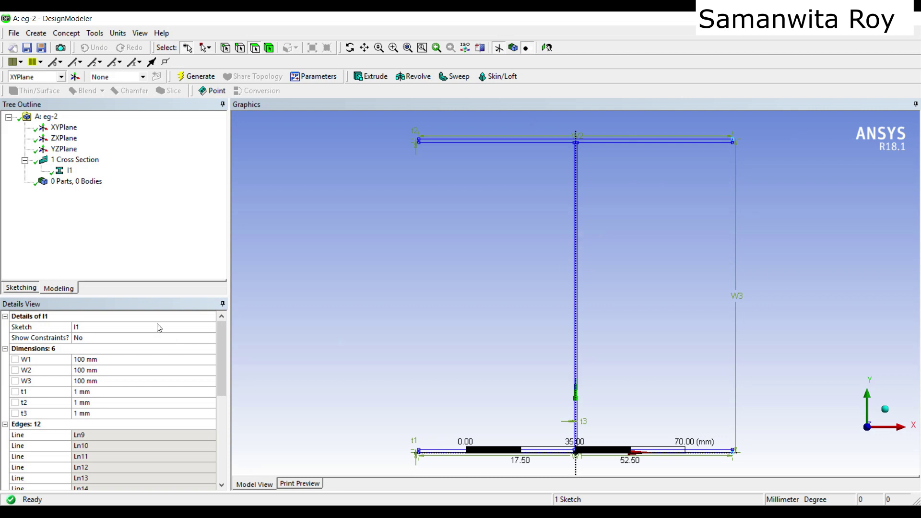
Set the I section's flange thicknesses t1 and t2 to 8 mm and its web thickness t3 to 6 mm.
{"action": "left_click", "coordinate": [102, 392]}
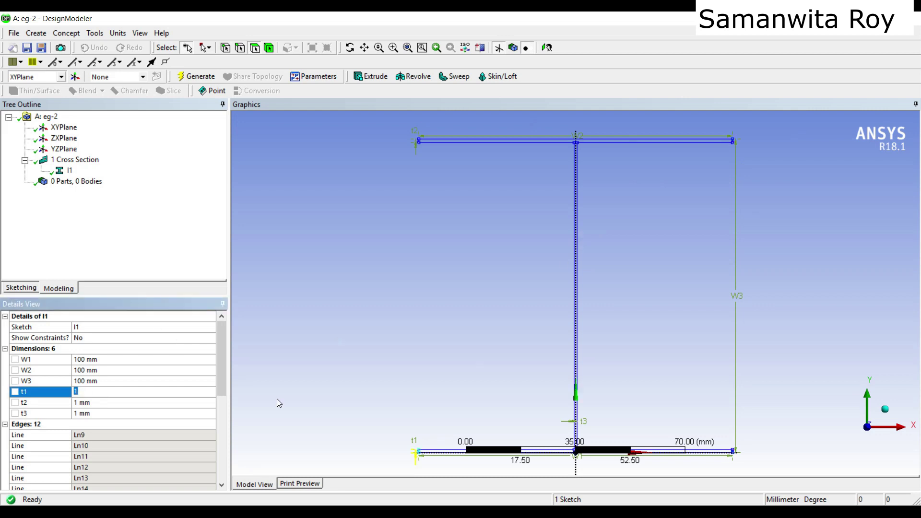
{"action": "type", "text": "8"}
{"action": "key", "text": "Return"}
{"action": "left_click", "coordinate": [107, 406]}
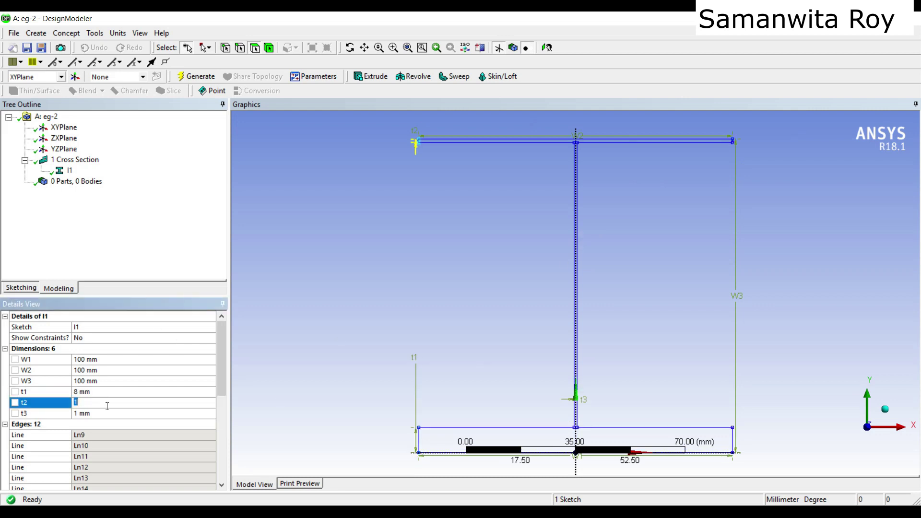
{"action": "type", "text": "8"}
{"action": "key", "text": "Return"}
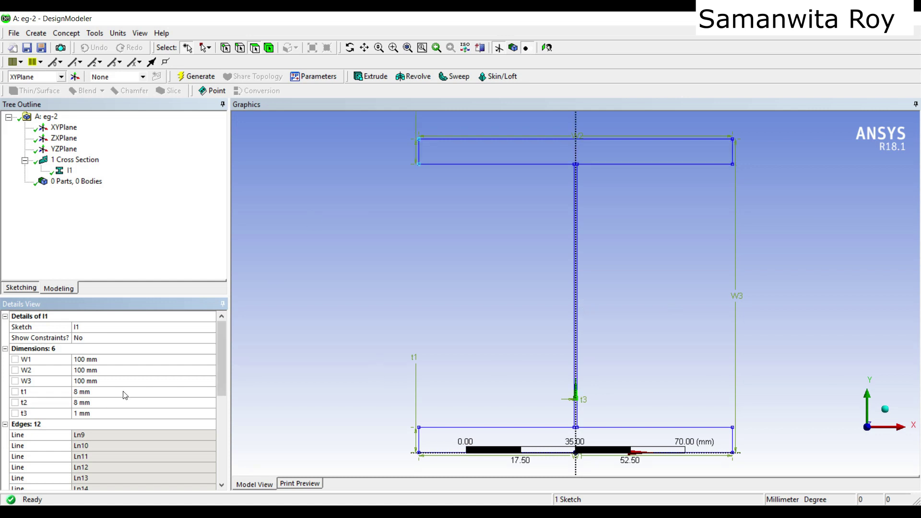
{"action": "left_click", "coordinate": [113, 414]}
{"action": "type", "text": "6"}
{"action": "key", "text": "Return"}
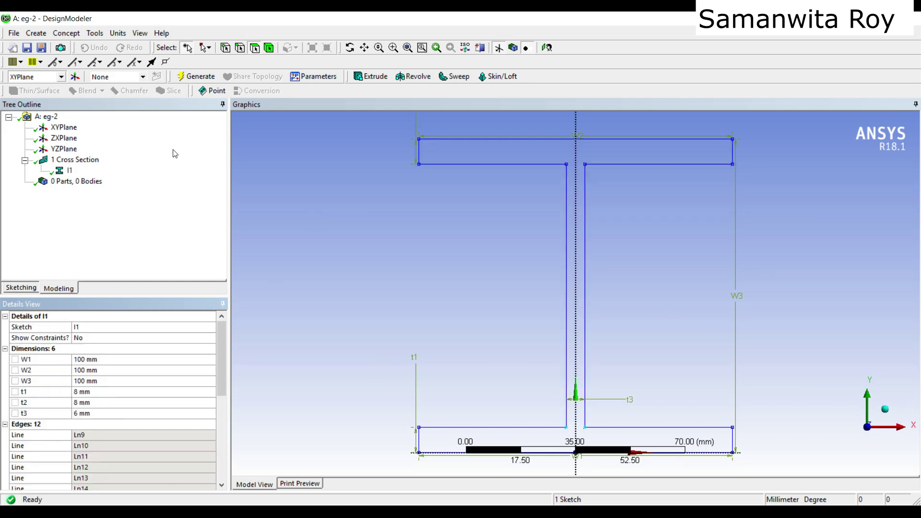
Extrude the I1 cross section to a depth of 500 mm and generate the solid beam.
{"action": "left_click", "coordinate": [376, 78]}
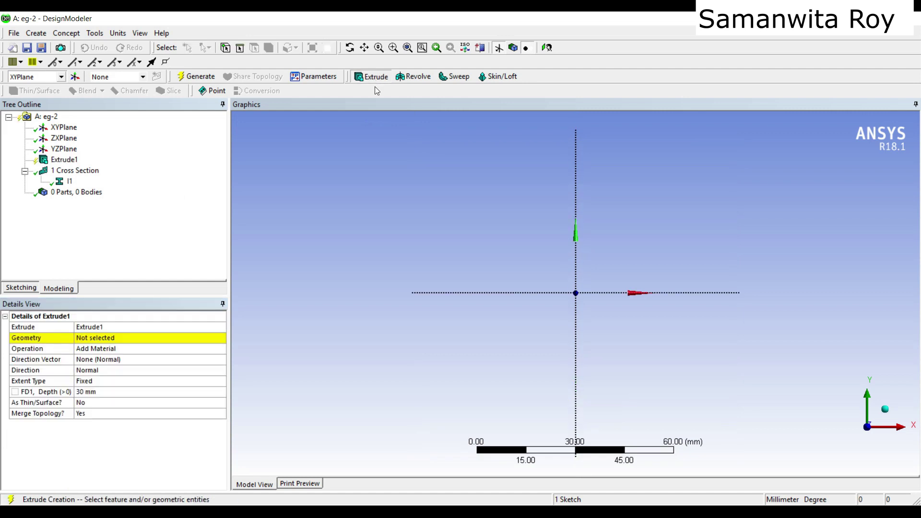
{"action": "left_click", "coordinate": [69, 182]}
{"action": "left_click", "coordinate": [104, 342]}
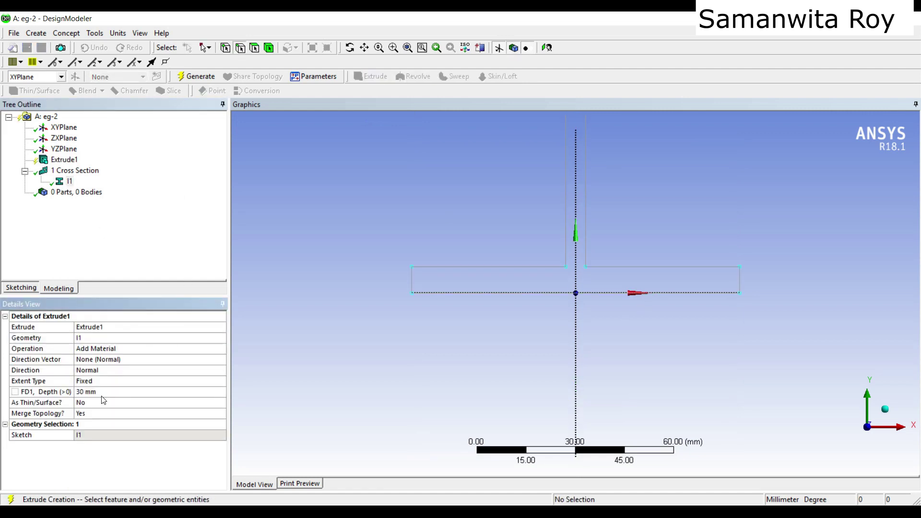
{"action": "left_click", "coordinate": [109, 392]}
{"action": "type", "text": "500"}
{"action": "key", "text": "Return"}
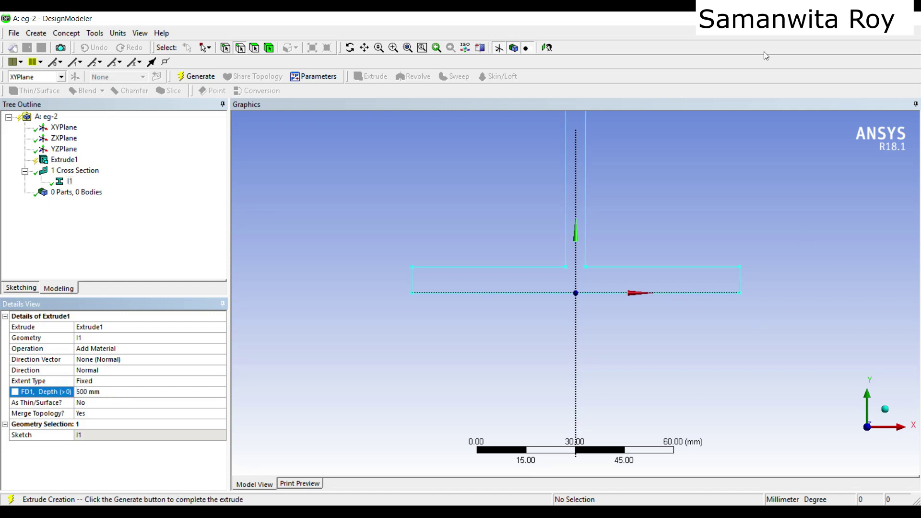
{"action": "left_click", "coordinate": [197, 77]}
{"action": "middle_click_drag", "start_coordinate": [522, 339], "coordinate": [431, 357]}
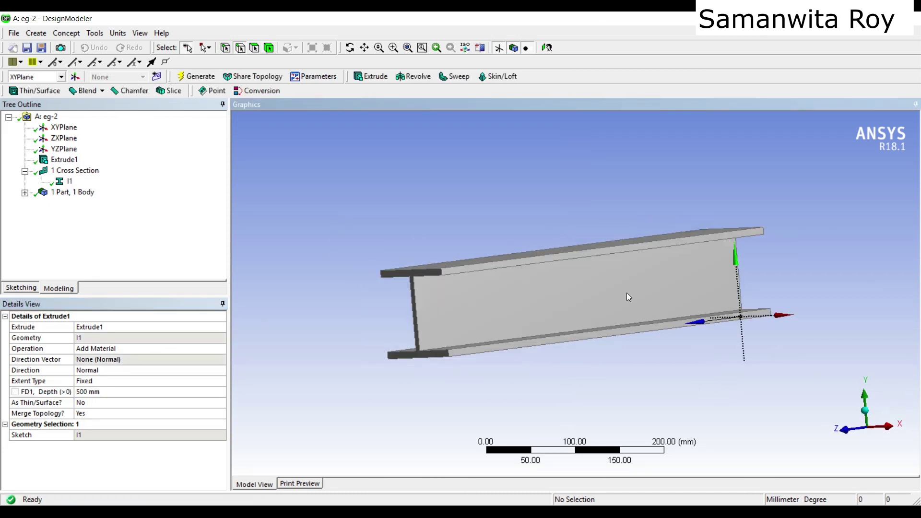
{"action": "middle_click_drag", "start_coordinate": [627, 298], "coordinate": [695, 312]}
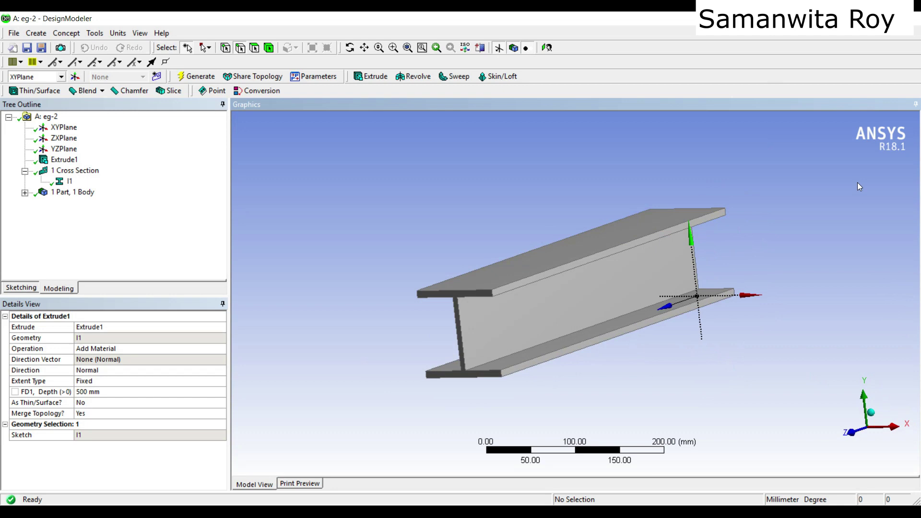
Return to the Workbench project schematic and open the eg-2 model in Mechanical.
{"action": "left_click", "coordinate": [853, 18]}
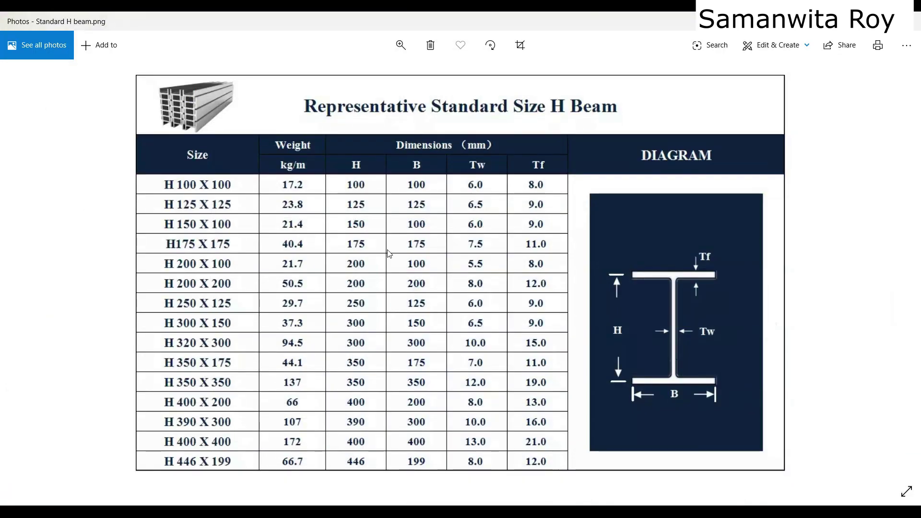
{"action": "left_click", "coordinate": [479, 511]}
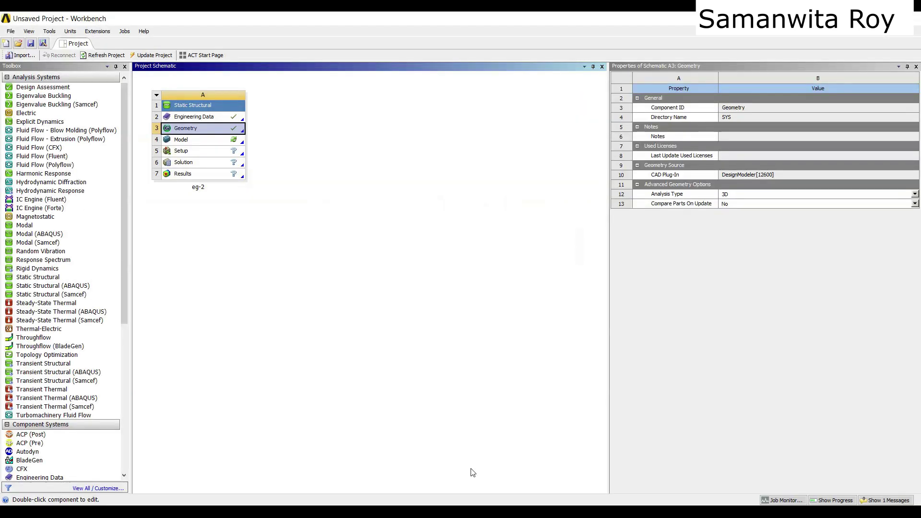
{"action": "double_click", "coordinate": [208, 140]}
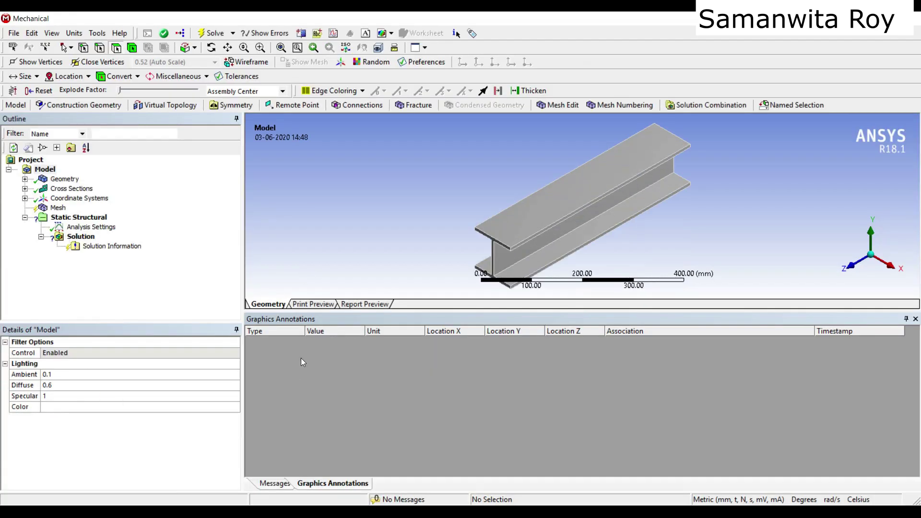
{"action": "middle_click_drag", "start_coordinate": [560, 254], "coordinate": [601, 192]}
{"action": "middle_click_drag", "start_coordinate": [518, 199], "coordinate": [540, 205]}
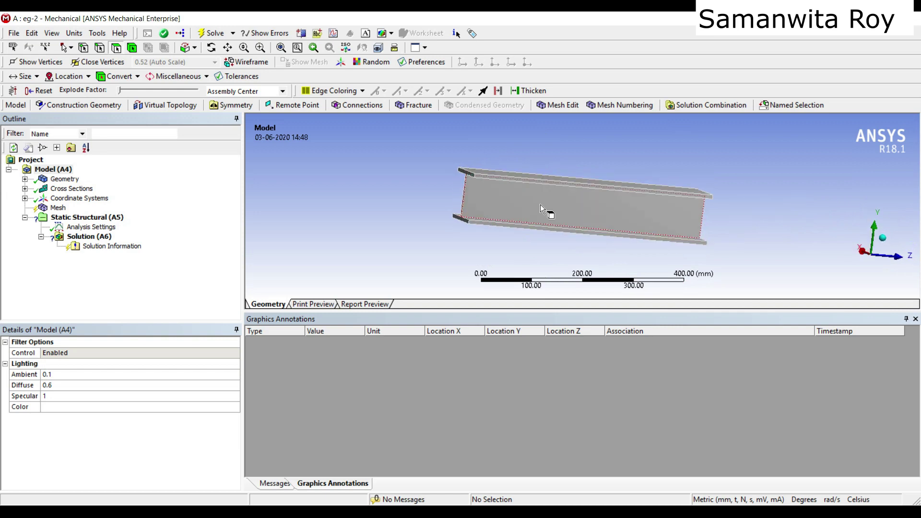
Start a new material from the beam solid's material assignment and open Engineering Data.
{"action": "left_click", "coordinate": [24, 179]}
{"action": "left_click", "coordinate": [72, 189]}
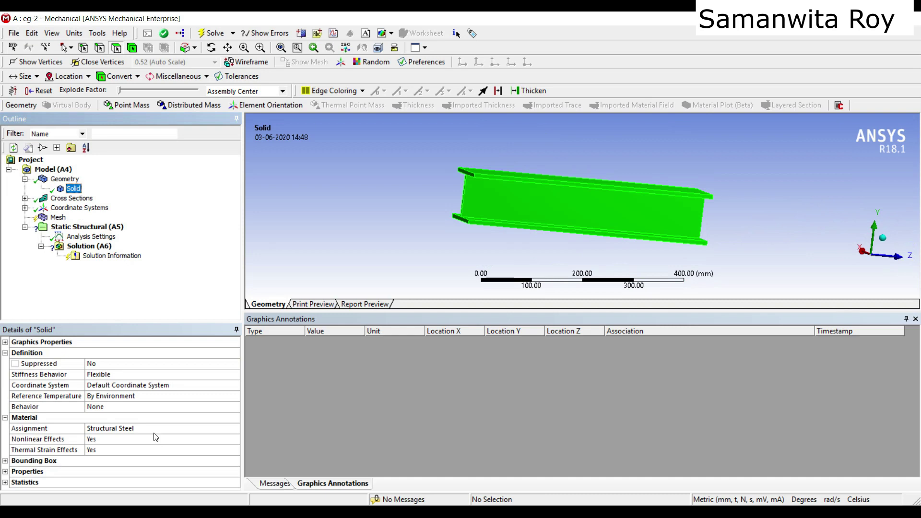
{"action": "left_click", "coordinate": [166, 430]}
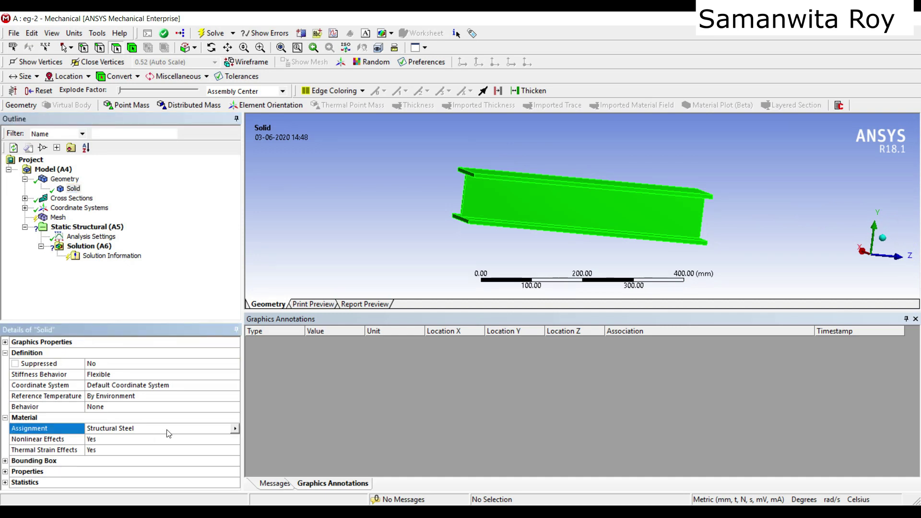
{"action": "left_click", "coordinate": [235, 429]}
{"action": "left_click", "coordinate": [268, 435]}
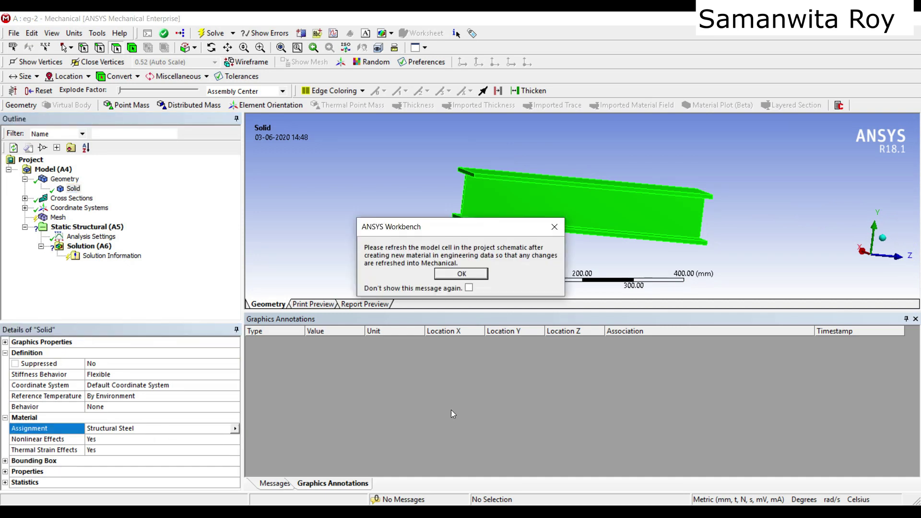
{"action": "left_click", "coordinate": [468, 274]}
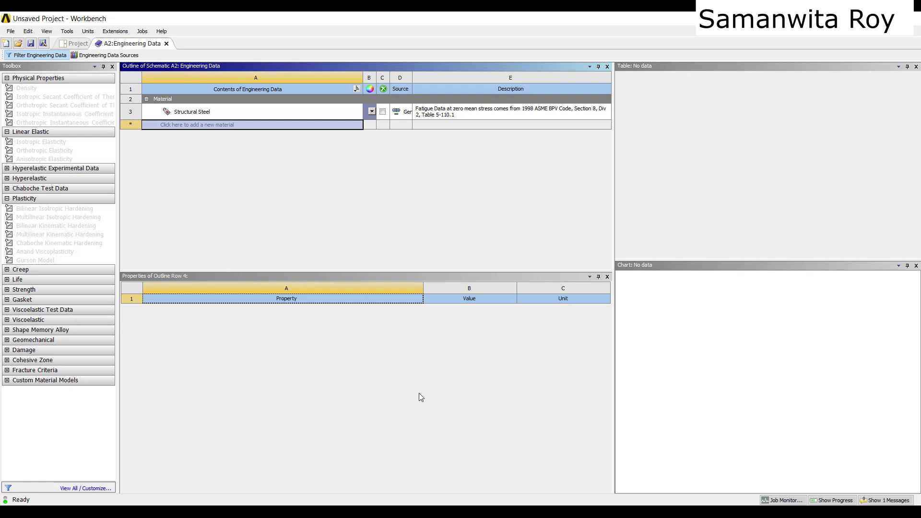
Add Structural Steel NL from the General Non-linear Materials source to the project's engineering data.
{"action": "left_click", "coordinate": [105, 55]}
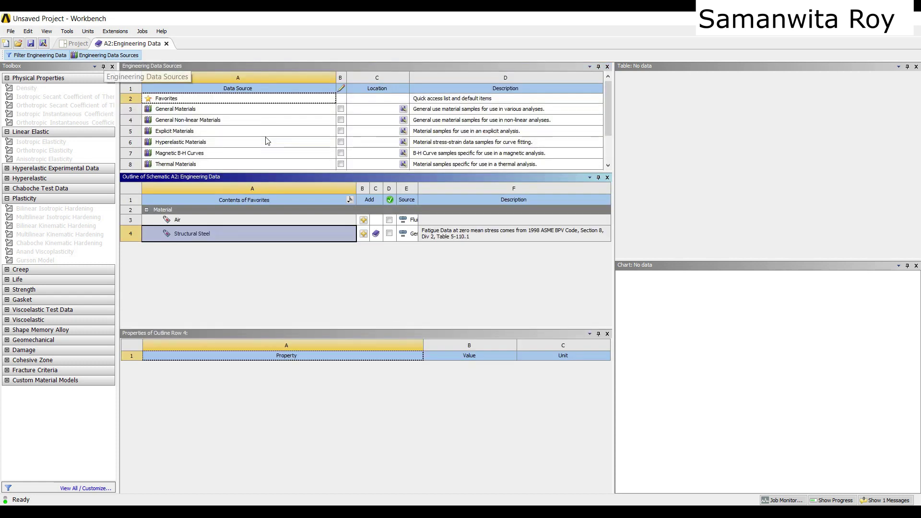
{"action": "left_click", "coordinate": [205, 120]}
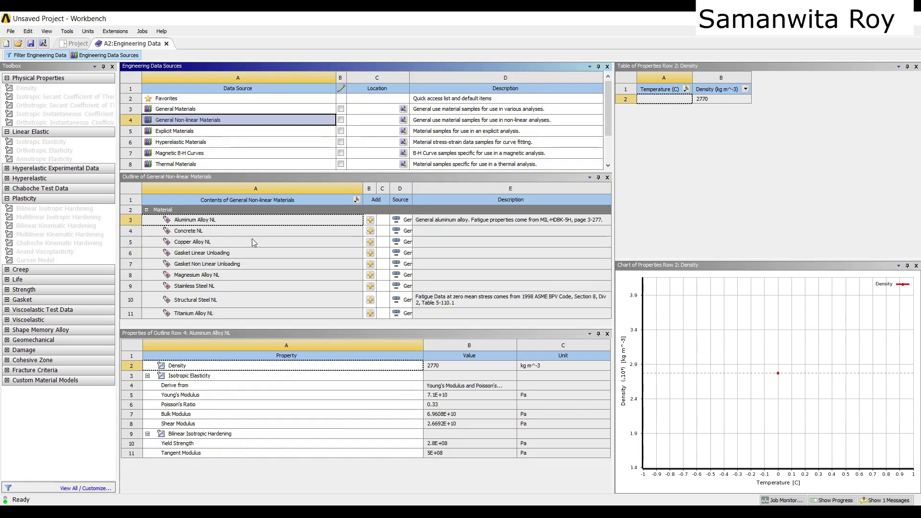
{"action": "left_click", "coordinate": [370, 300]}
Return to the project schematic, refresh the project and reopen the eg-2 model in Mechanical.
{"action": "left_click", "coordinate": [75, 44]}
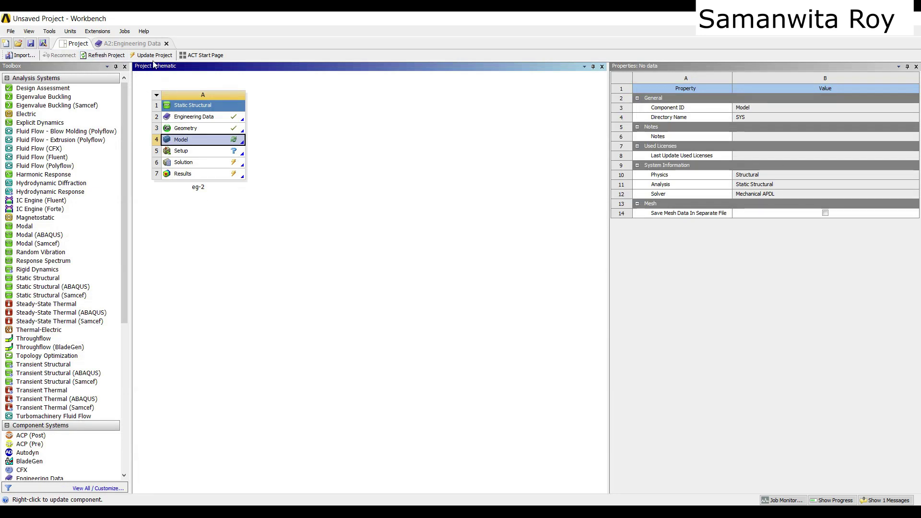
{"action": "left_click", "coordinate": [105, 58]}
{"action": "double_click", "coordinate": [221, 139]}
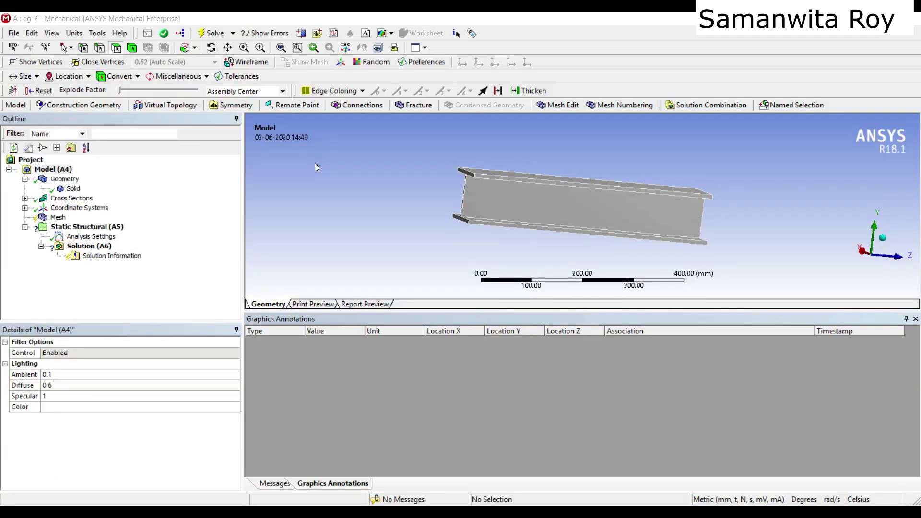
Assign Structural Steel NL as the material of the beam solid.
{"action": "left_click", "coordinate": [73, 188]}
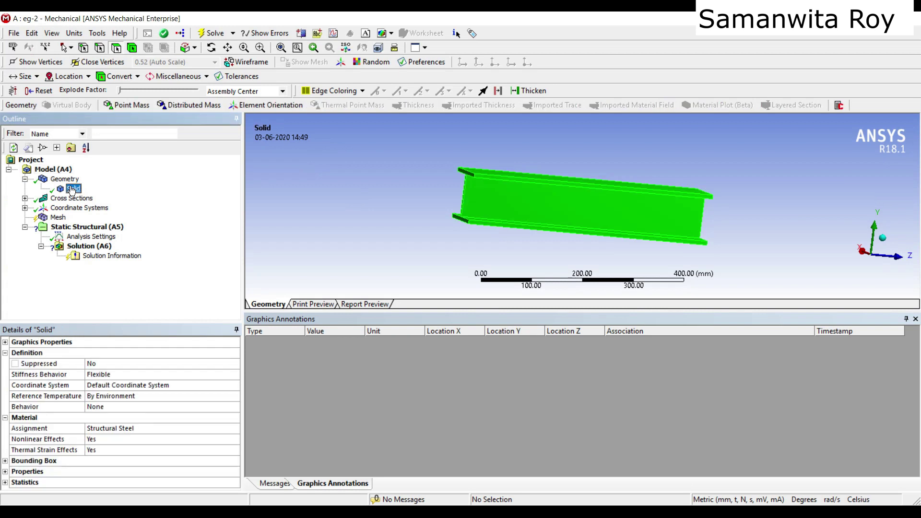
{"action": "left_click", "coordinate": [158, 430]}
{"action": "left_click", "coordinate": [235, 429]}
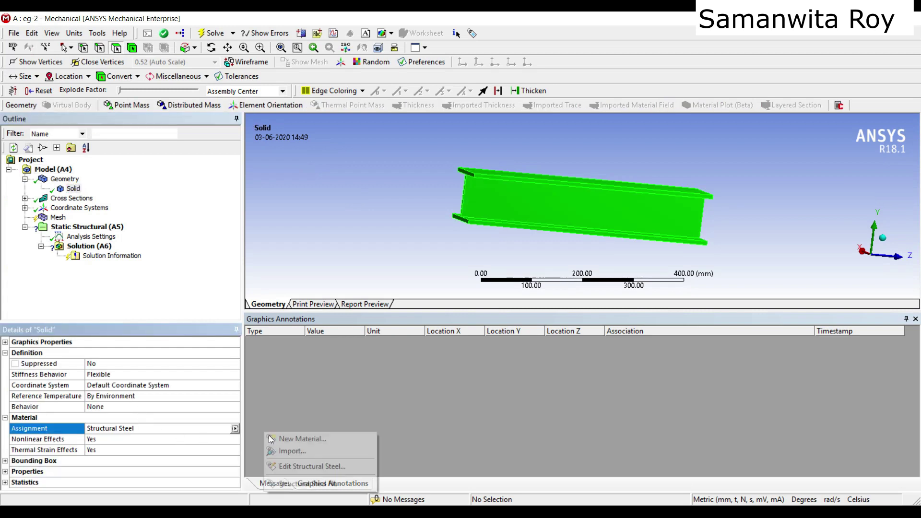
{"action": "left_click", "coordinate": [292, 485]}
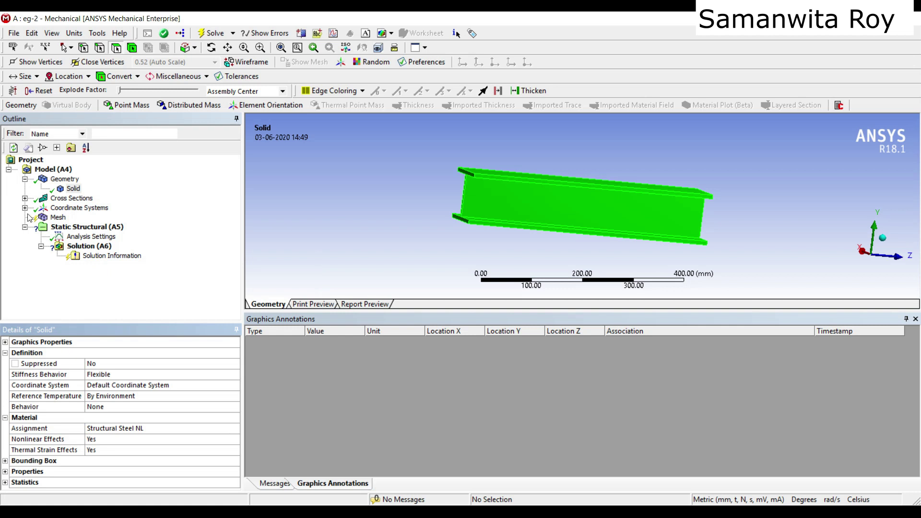
Set the mesh sizing's relevance center to Fine and update the beam's mesh.
{"action": "left_click", "coordinate": [58, 219]}
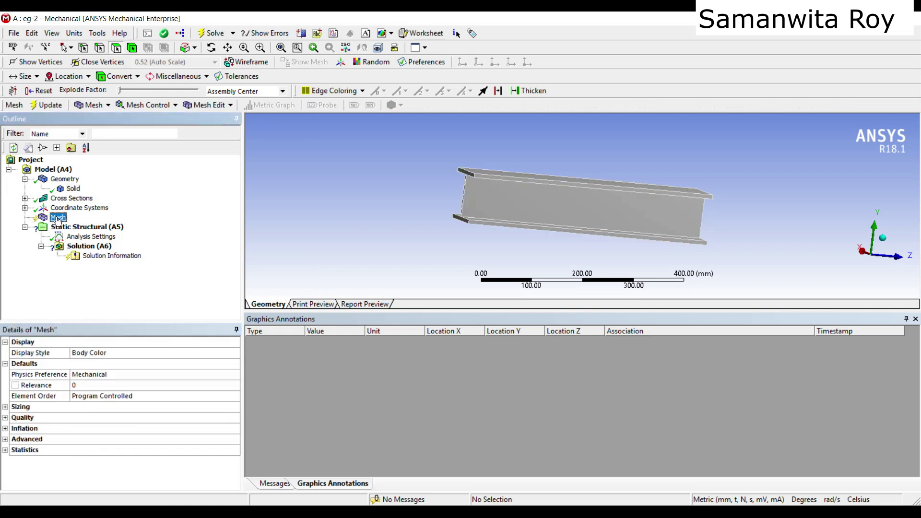
{"action": "left_click", "coordinate": [6, 406]}
{"action": "left_click", "coordinate": [128, 427]}
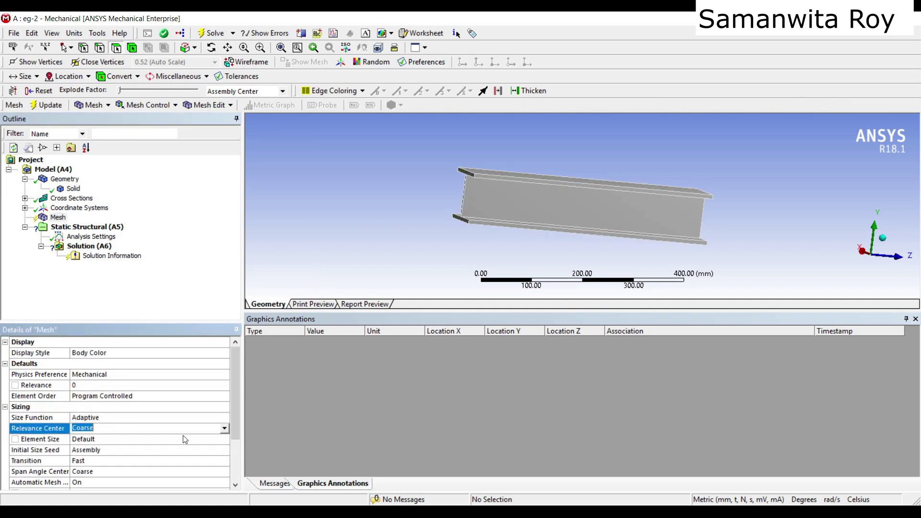
{"action": "left_click", "coordinate": [229, 429]}
{"action": "left_click", "coordinate": [173, 455]}
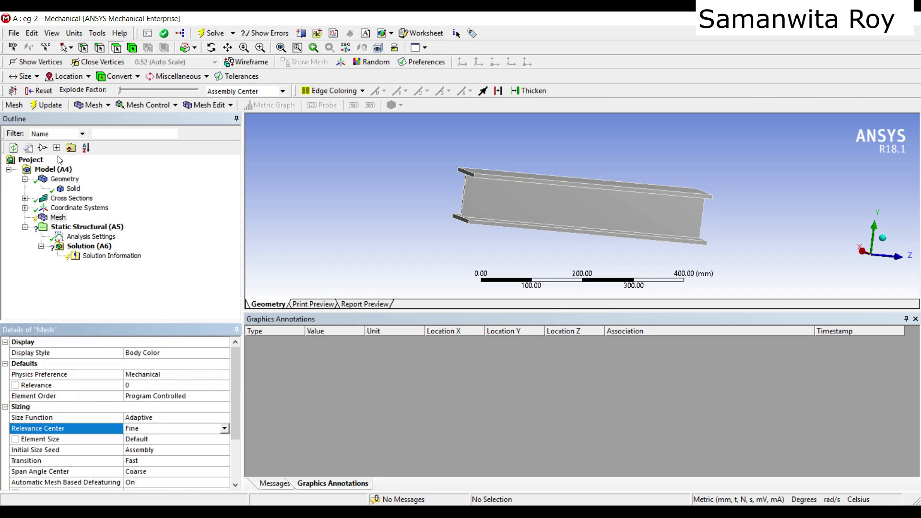
{"action": "left_click", "coordinate": [38, 108]}
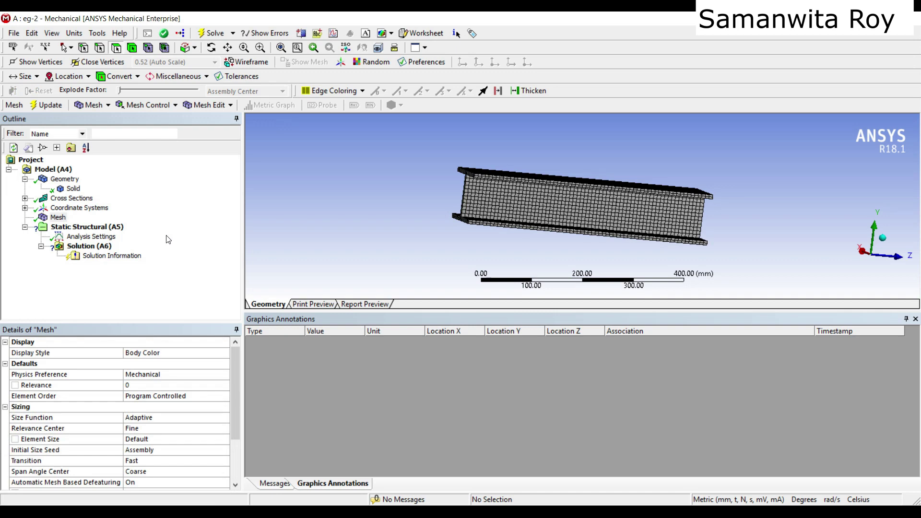
In the analysis settings, set the number of steps to 2 and turn on auto time stepping.
{"action": "left_click", "coordinate": [91, 237]}
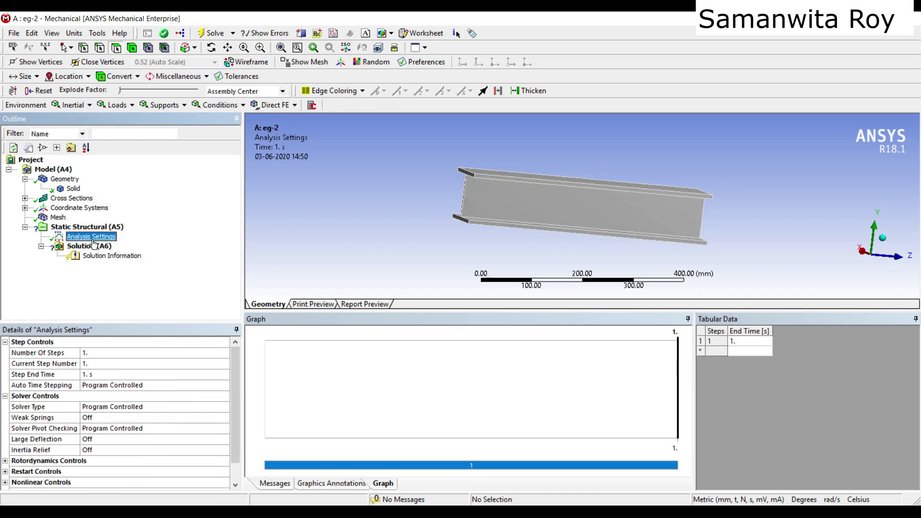
{"action": "left_click", "coordinate": [92, 354]}
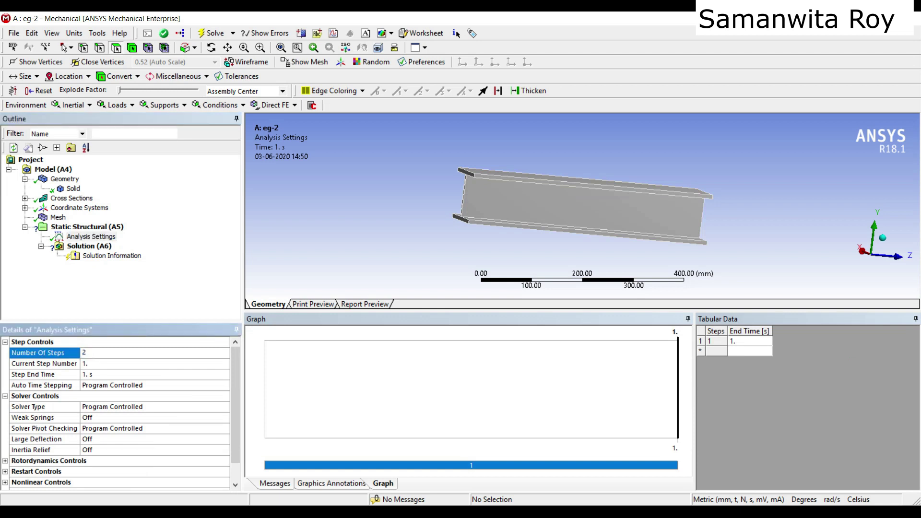
{"action": "key", "text": "Return"}
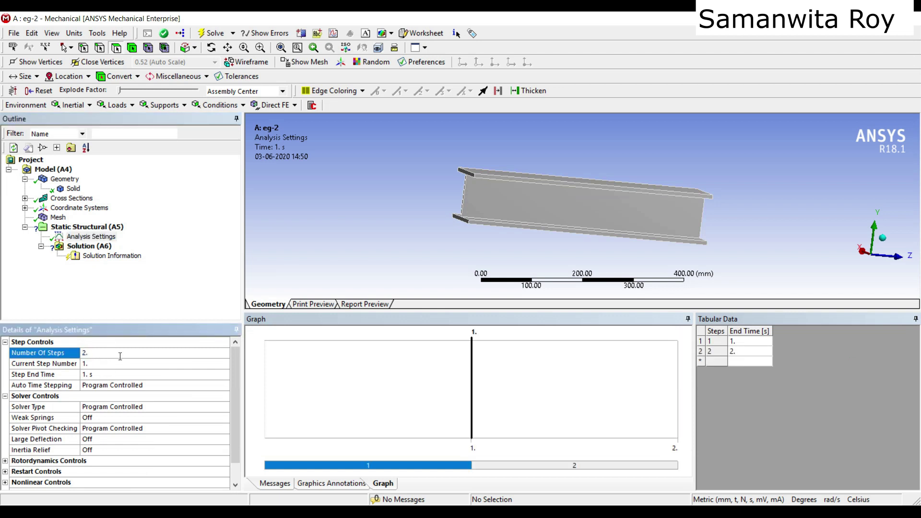
{"action": "left_click", "coordinate": [154, 385]}
{"action": "left_click", "coordinate": [224, 385]}
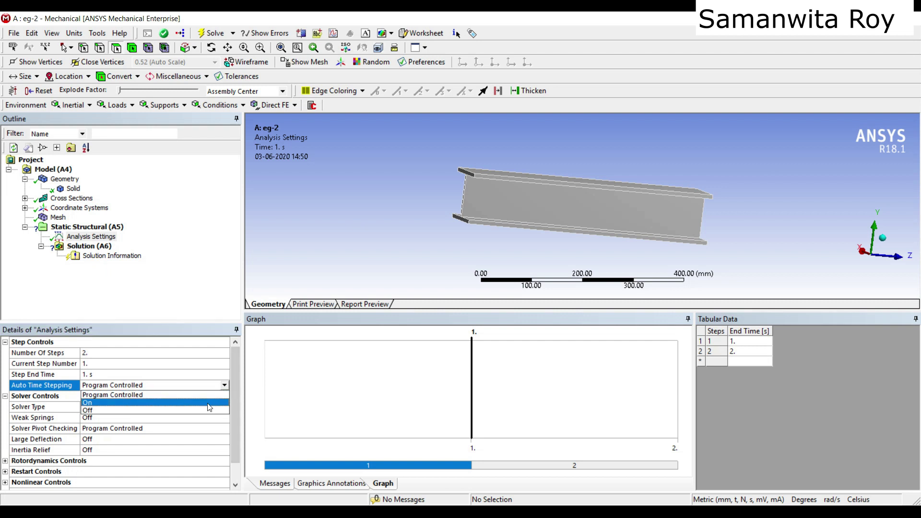
{"action": "left_click", "coordinate": [208, 403]}
Set the initial and minimum substeps to 25 and the maximum substeps to 100 for load step 1.
{"action": "left_click", "coordinate": [97, 408]}
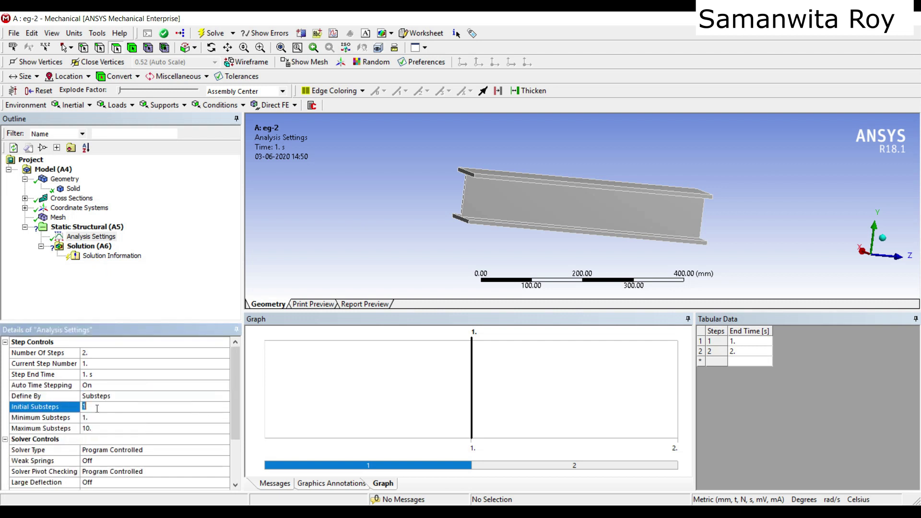
{"action": "type", "text": "25"}
{"action": "left_click", "coordinate": [90, 417]}
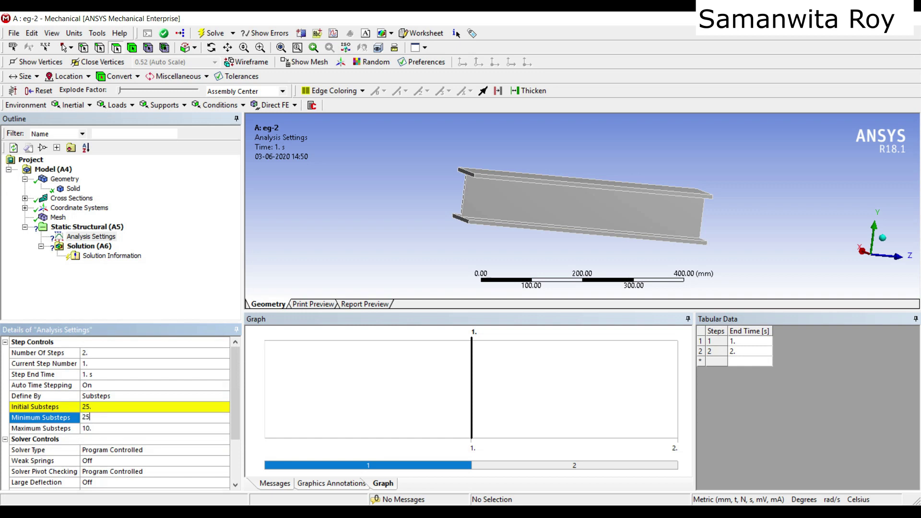
{"action": "type", "text": "25"}
{"action": "left_click", "coordinate": [97, 427]}
{"action": "type", "text": "100"}
{"action": "key", "text": "Return"}
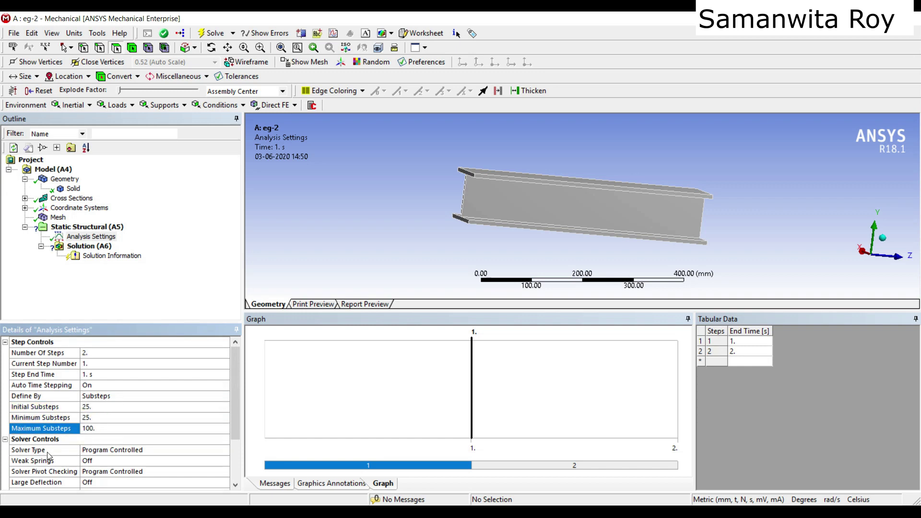
Turn on large deflection in the solver controls of the analysis settings.
{"action": "scroll", "coordinate": [43, 458], "scroll_direction": "down", "scroll_amount": 1}
{"action": "left_click", "coordinate": [221, 450]}
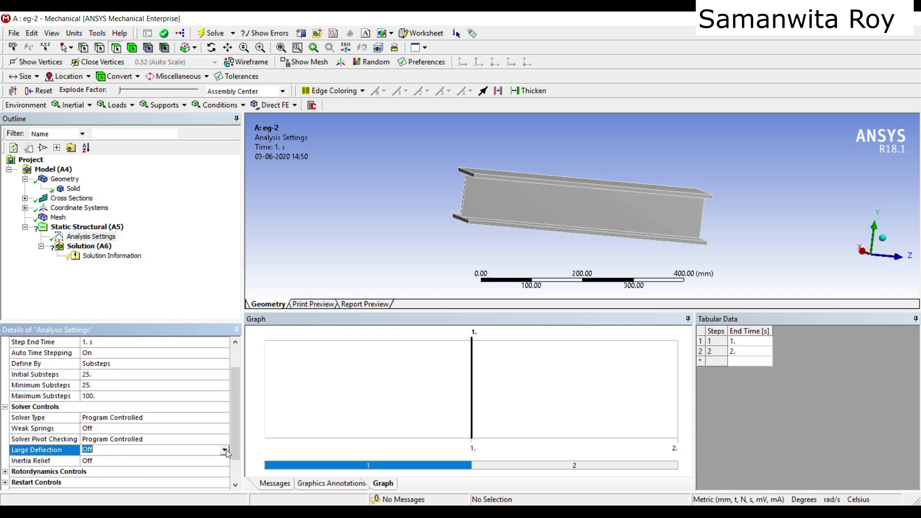
{"action": "left_click", "coordinate": [224, 449]}
{"action": "left_click", "coordinate": [134, 471]}
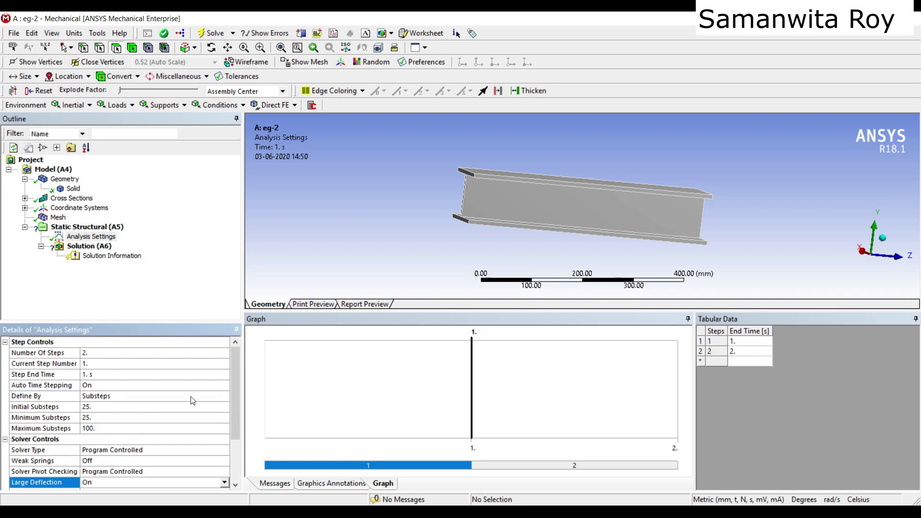
Add a fixed support to the I-shaped end face of the beam at Z = 0.
{"action": "left_click", "coordinate": [87, 228]}
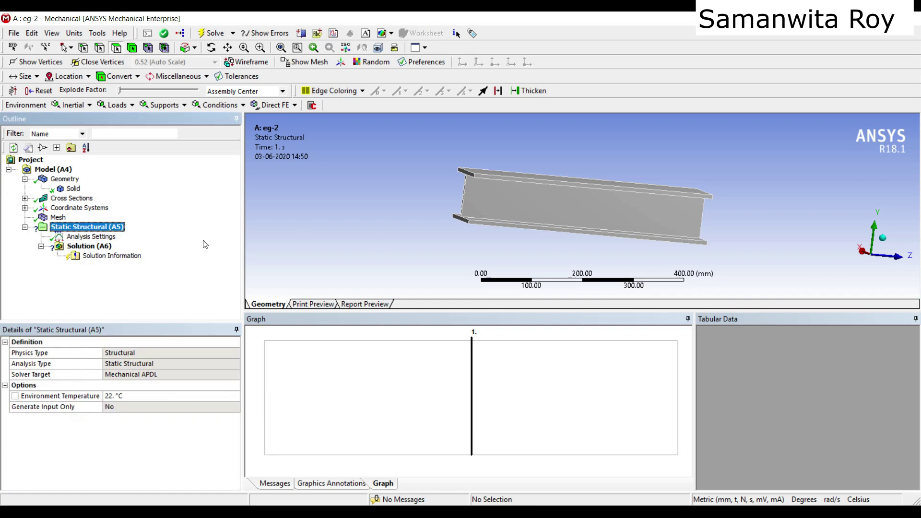
{"action": "left_click", "coordinate": [460, 175]}
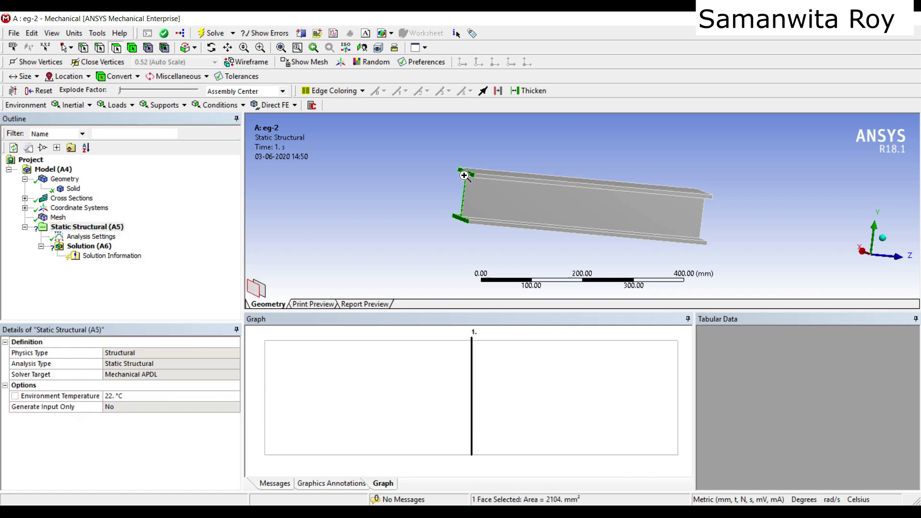
{"action": "right_click", "coordinate": [494, 177]}
{"action": "mouse_move", "coordinate": [575, 185]}
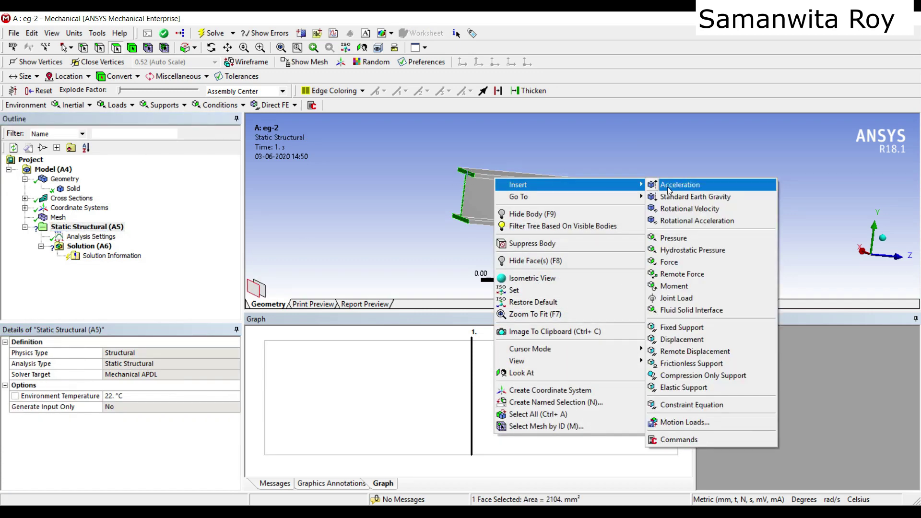
{"action": "left_click", "coordinate": [691, 327]}
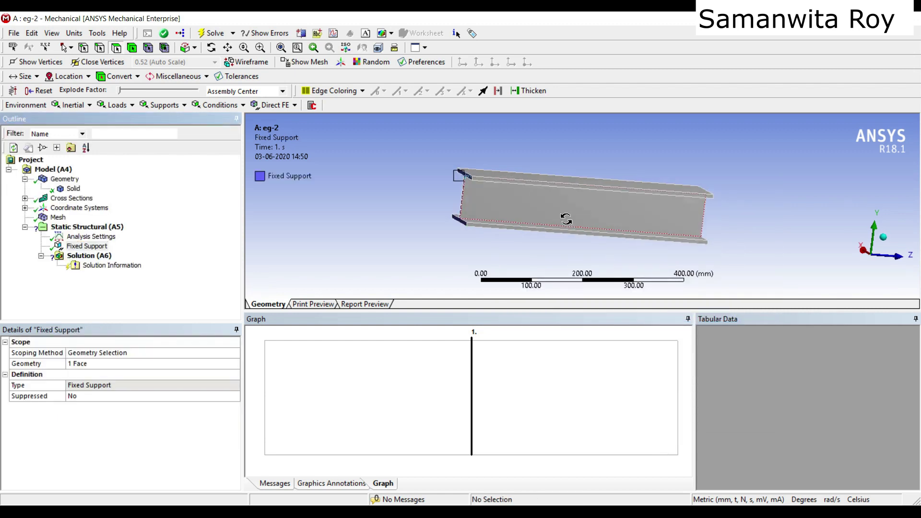
Apply a pressure load normal to the upper face of the beam's top flange.
{"action": "left_click", "coordinate": [549, 183]}
{"action": "right_click", "coordinate": [550, 182]}
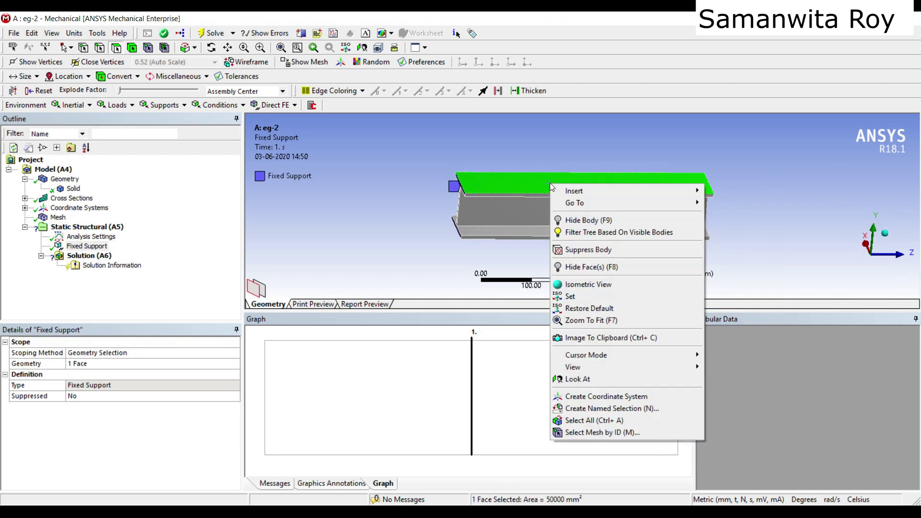
{"action": "mouse_move", "coordinate": [566, 192]}
{"action": "left_click", "coordinate": [730, 244]}
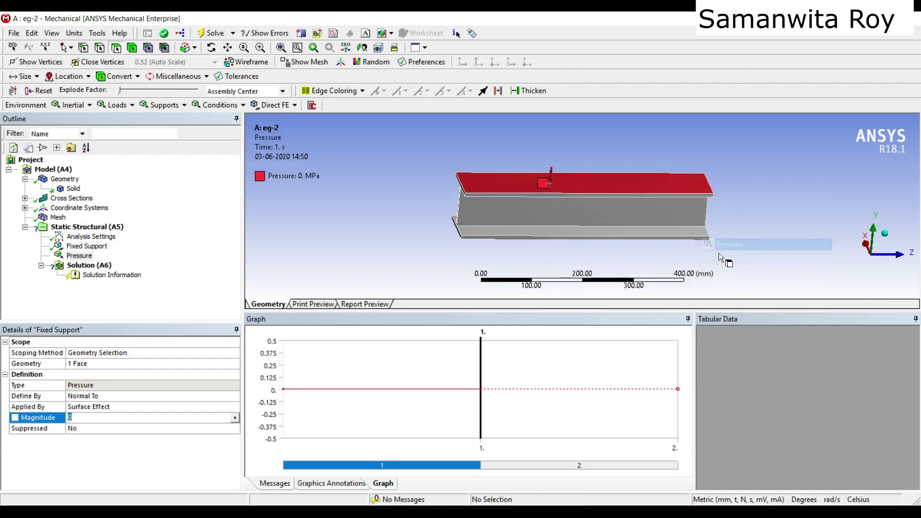
{"action": "middle_click_drag", "start_coordinate": [584, 215], "coordinate": [577, 191]}
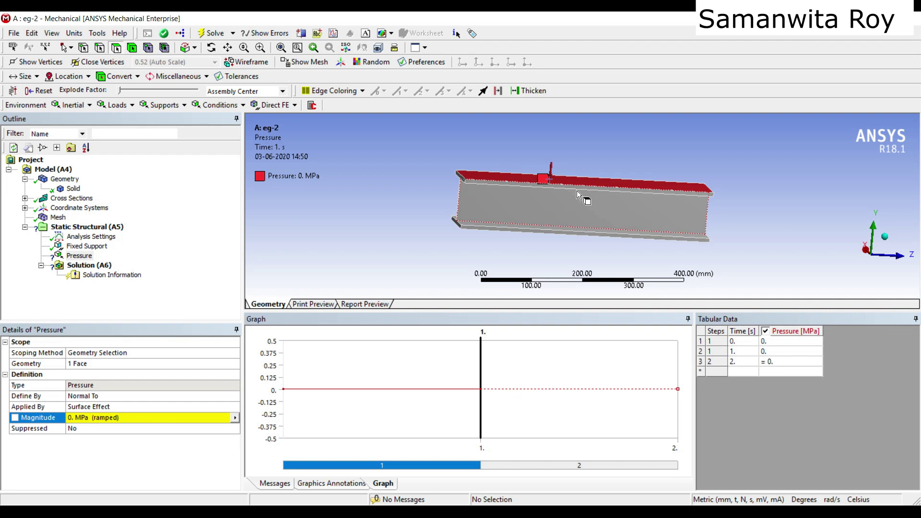
Make the pressure magnitude tabular, with 3 MPa at 1 s and 0 MPa at 2 s.
{"action": "left_click", "coordinate": [235, 417]}
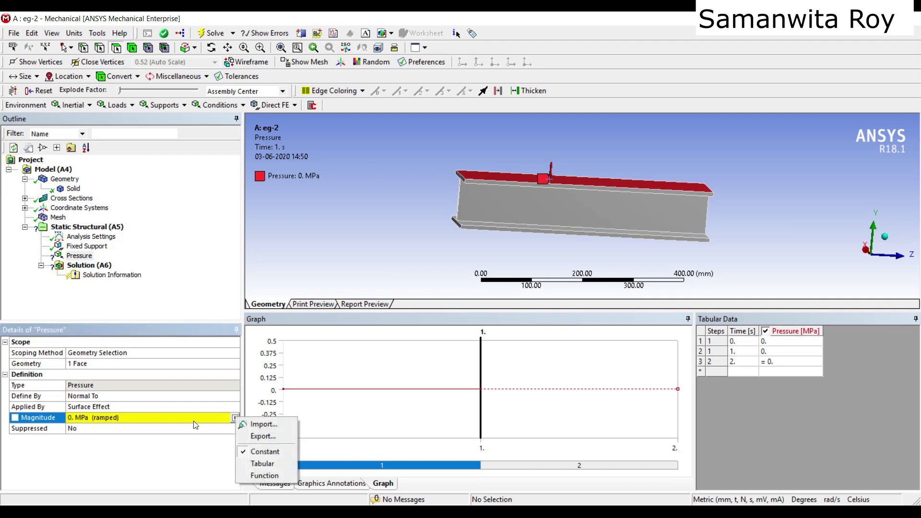
{"action": "left_click", "coordinate": [269, 464]}
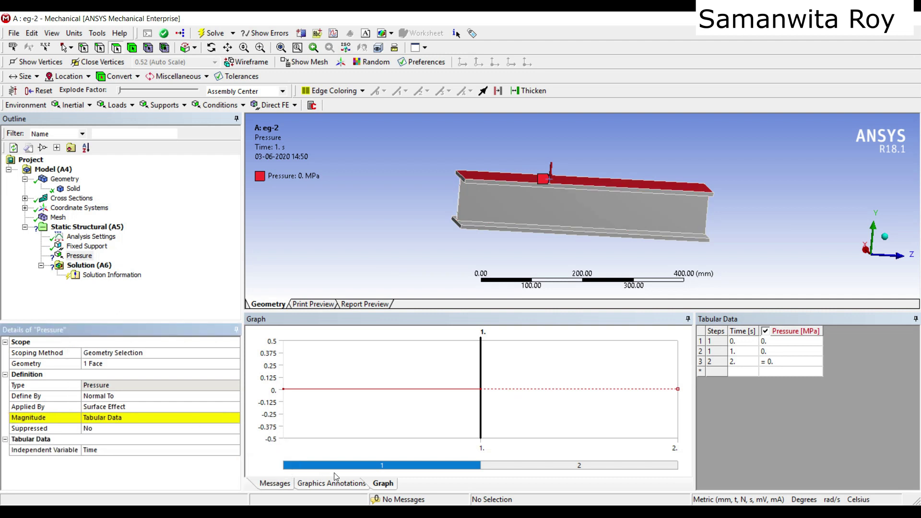
{"action": "left_click", "coordinate": [772, 354]}
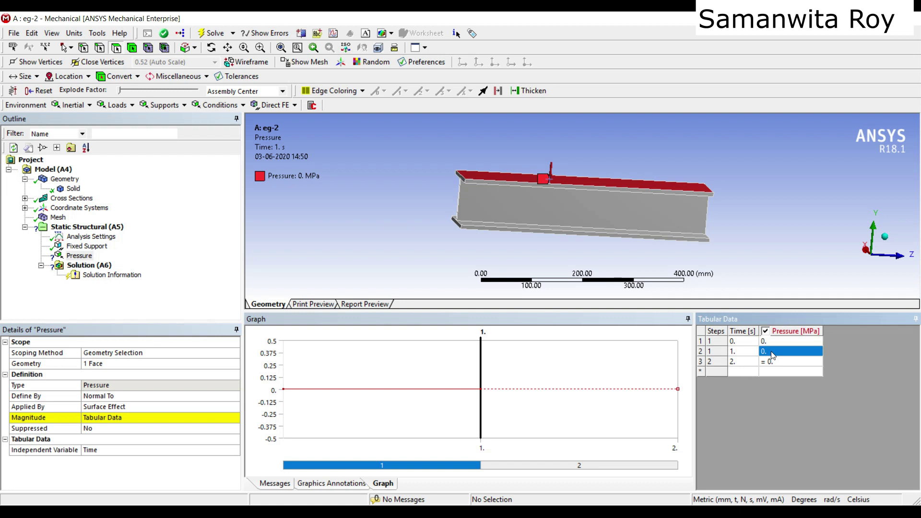
{"action": "type", "text": "3"}
{"action": "key", "text": "Return"}
{"action": "left_click", "coordinate": [783, 365]}
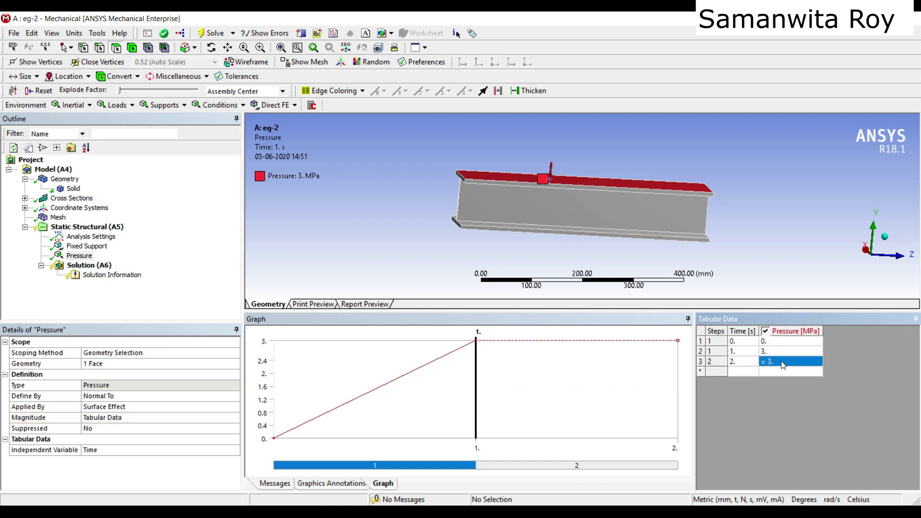
{"action": "type", "text": "0"}
{"action": "key", "text": "Return"}
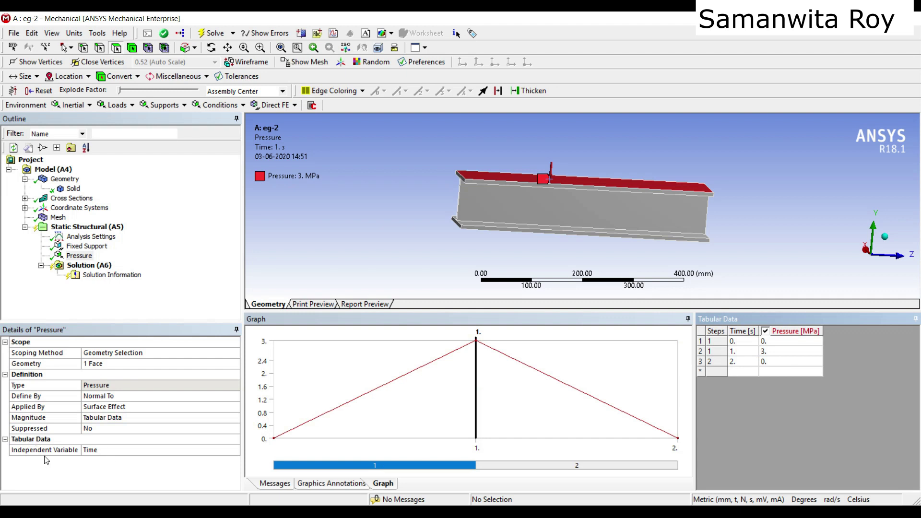
Make the tabular pressure vary along the Z direction of the global coordinate system instead of with time.
{"action": "left_click", "coordinate": [139, 451]}
{"action": "left_click", "coordinate": [233, 452]}
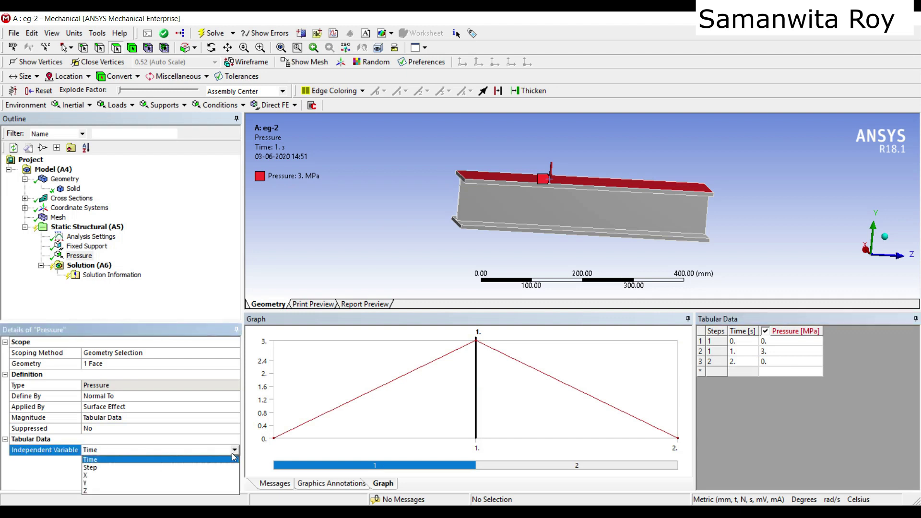
{"action": "left_click", "coordinate": [202, 490]}
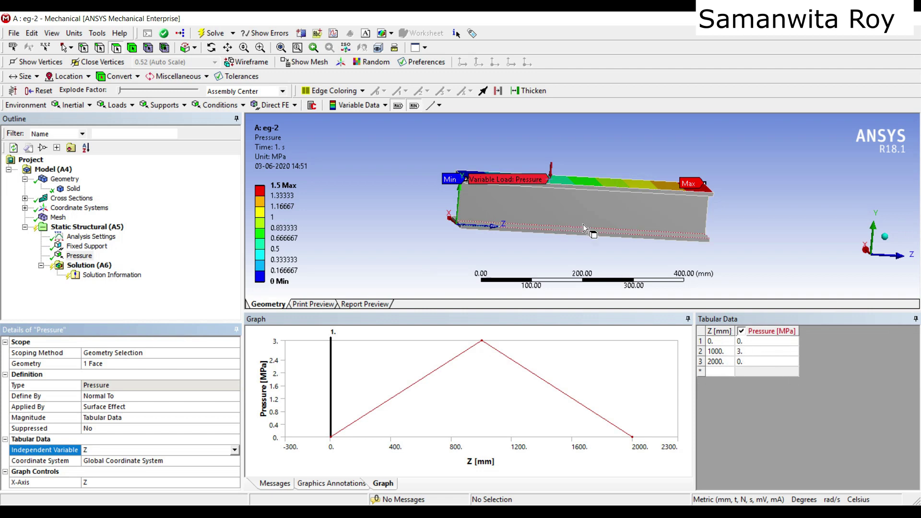
Set the Z position of the 3 MPa pressure point to 500 mm and delete the 2000 mm row.
{"action": "left_click", "coordinate": [716, 361]}
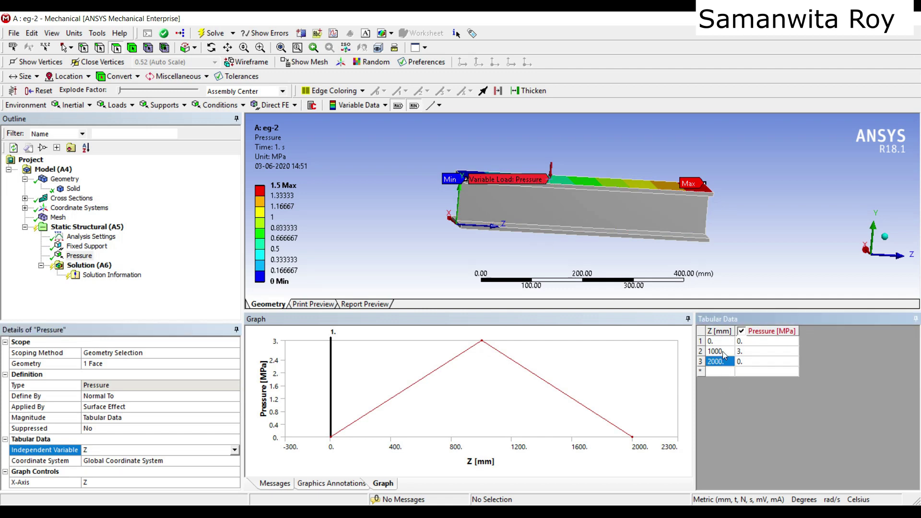
{"action": "type", "text": "500"}
{"action": "key", "text": "Tab"}
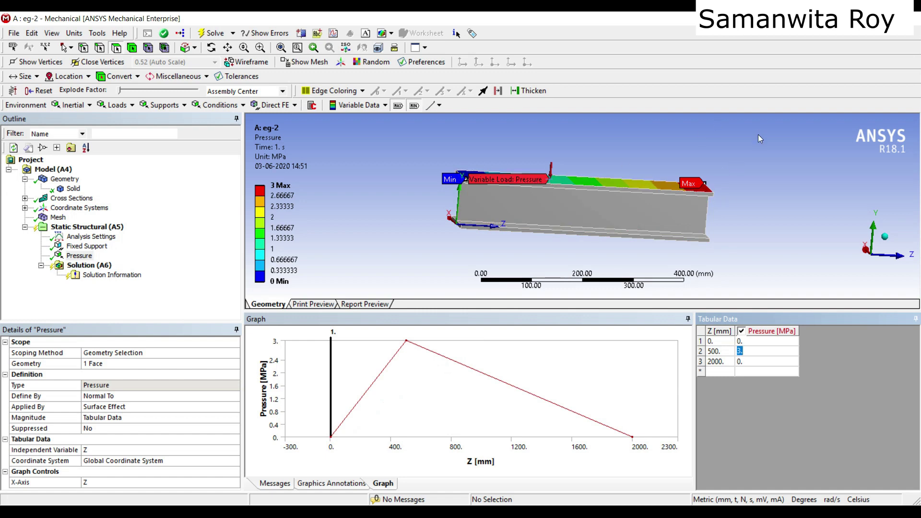
{"action": "left_click", "coordinate": [700, 366]}
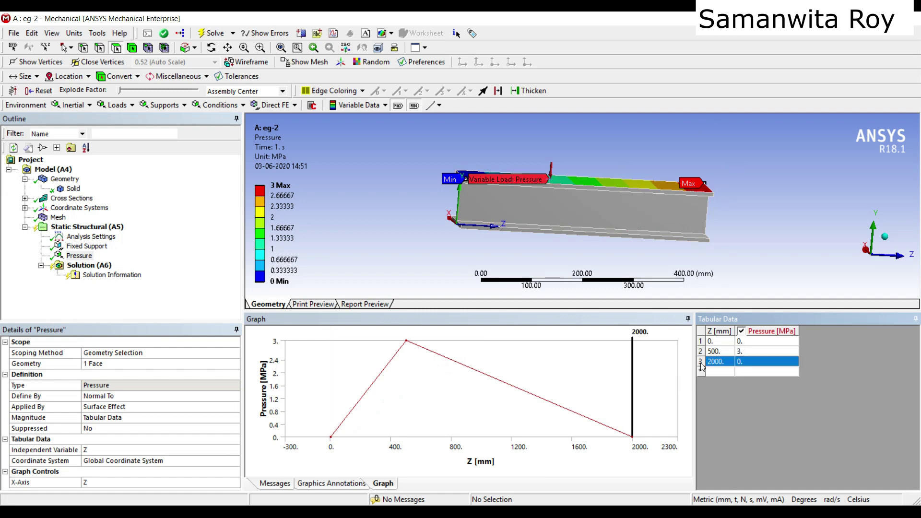
{"action": "right_click", "coordinate": [701, 367]}
{"action": "left_click", "coordinate": [727, 409]}
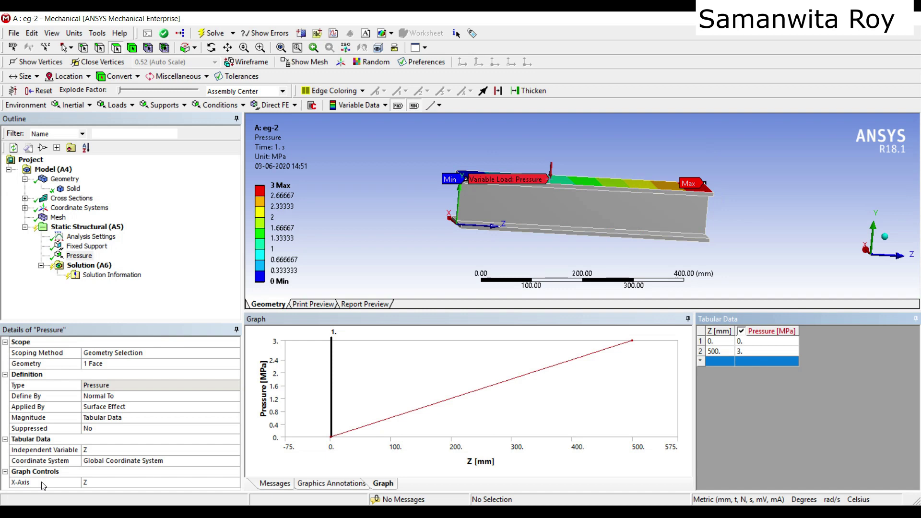
Set the pressure's scale factor to 0 at 2 s with Time as the graph's X-axis, and return the graph to Z.
{"action": "left_click", "coordinate": [170, 484]}
{"action": "left_click", "coordinate": [234, 484]}
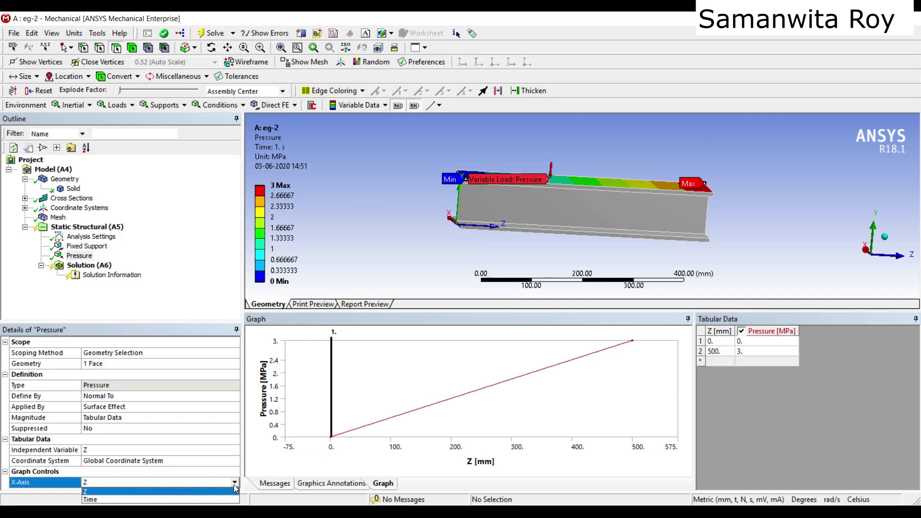
{"action": "left_click", "coordinate": [222, 499]}
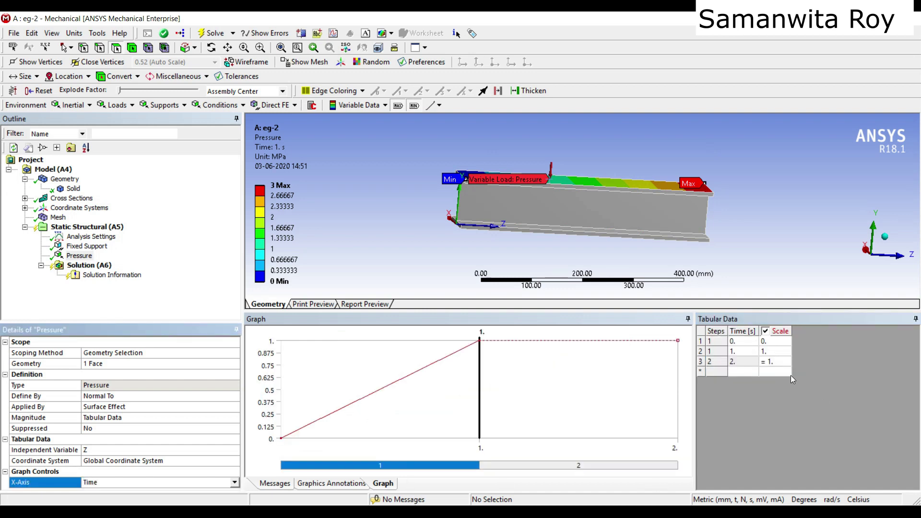
{"action": "left_click", "coordinate": [772, 363]}
{"action": "type", "text": "0"}
{"action": "key", "text": "Return"}
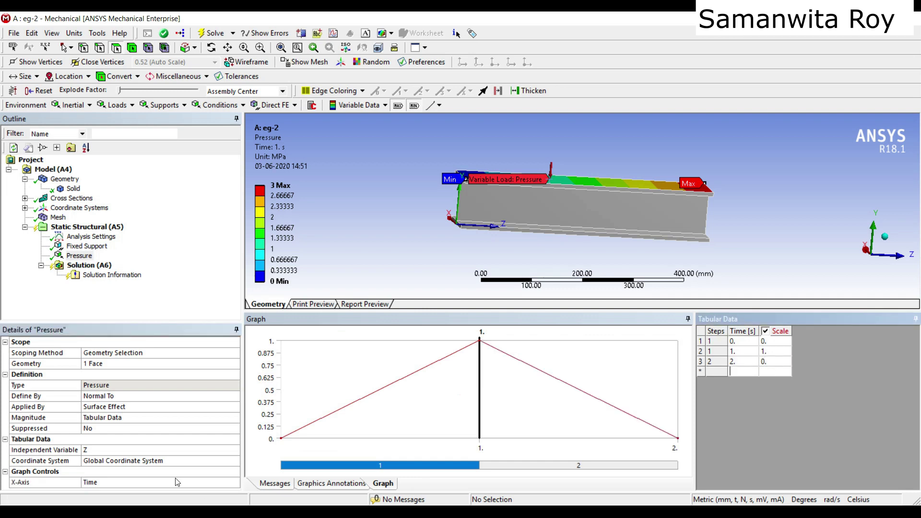
{"action": "left_click", "coordinate": [214, 481]}
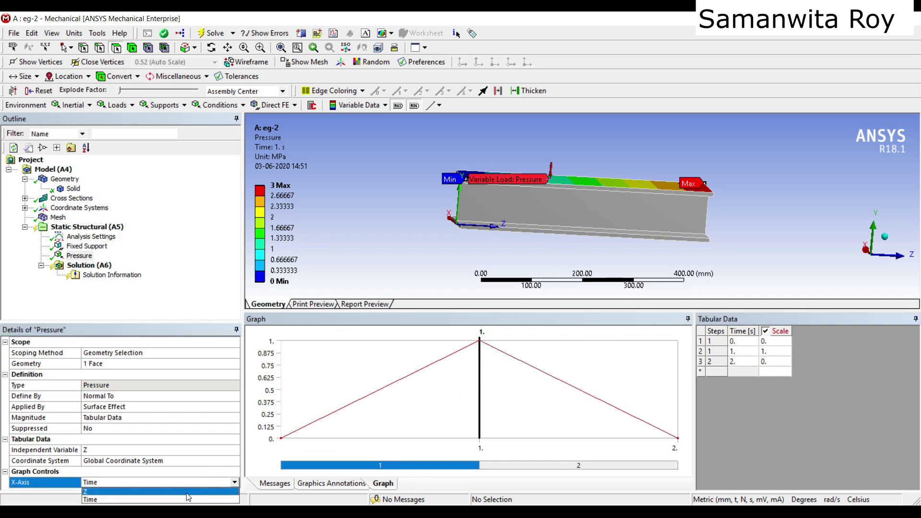
{"action": "left_click", "coordinate": [186, 492]}
Solve the analysis and review the force convergence chart and the solution's run information.
{"action": "left_click", "coordinate": [89, 265]}
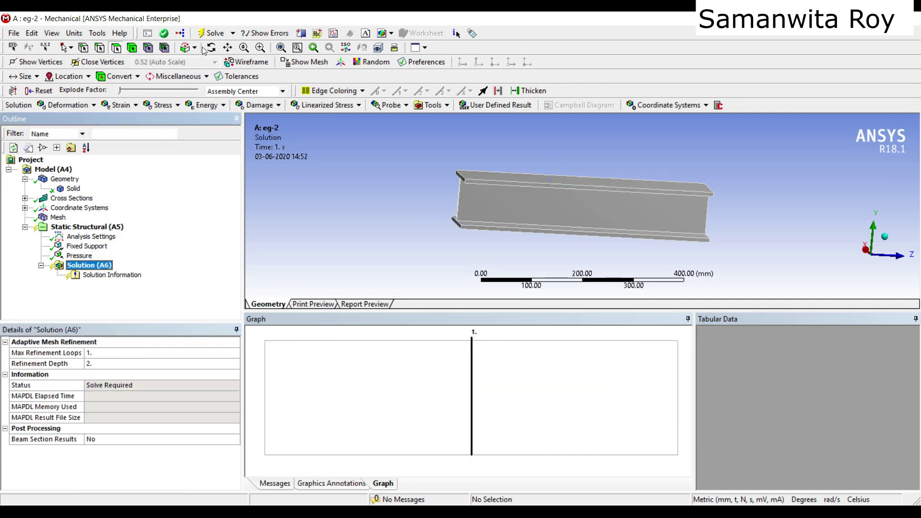
{"action": "key", "text": "Down"}
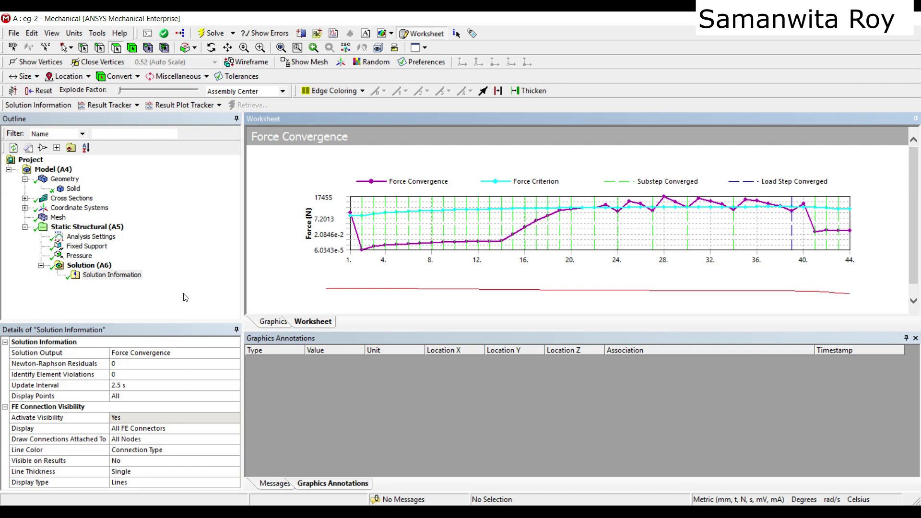
{"action": "left_click", "coordinate": [88, 266]}
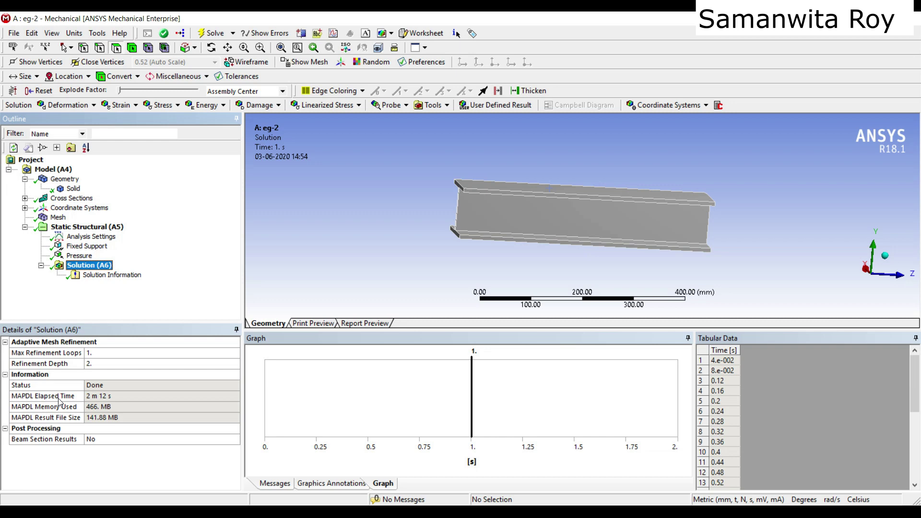
{"action": "left_click", "coordinate": [98, 275]}
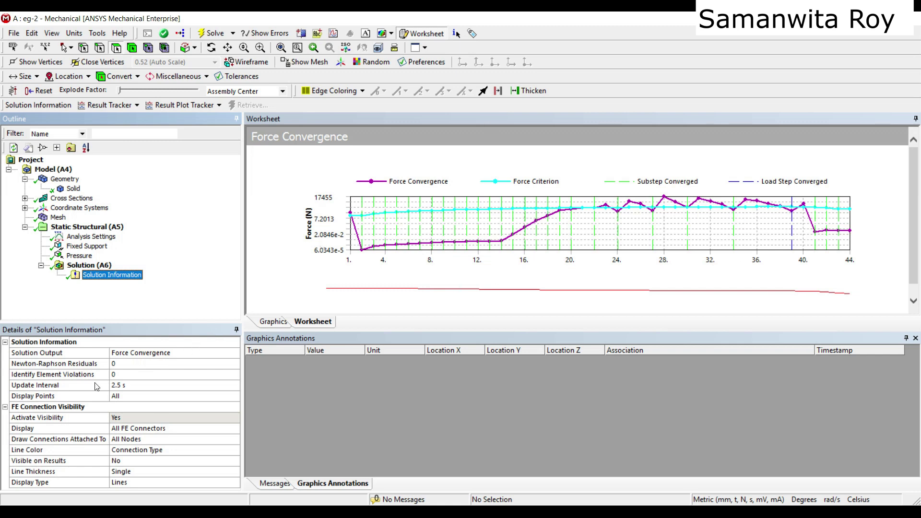
Try an update interval of 1 s for the solution information and replace that value again.
{"action": "left_click", "coordinate": [127, 385]}
{"action": "type", "text": "1"}
{"action": "key", "text": "Return"}
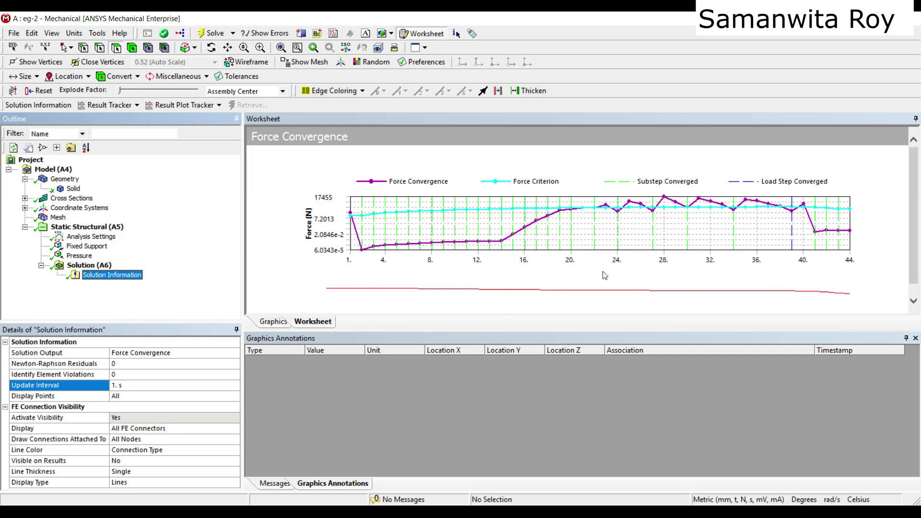
{"action": "left_click", "coordinate": [122, 386]}
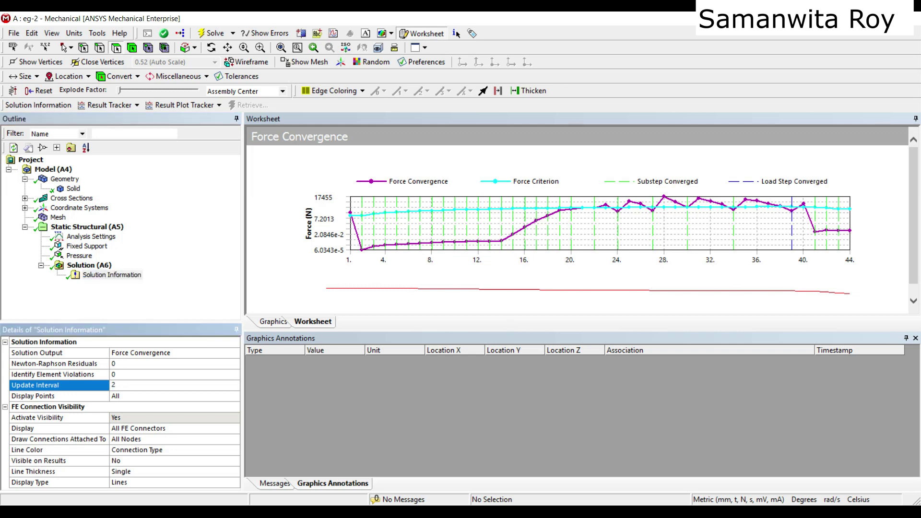
{"action": "key", "text": "Return"}
Add an equivalent (von-Mises) stress result to the solution.
{"action": "left_click", "coordinate": [103, 267]}
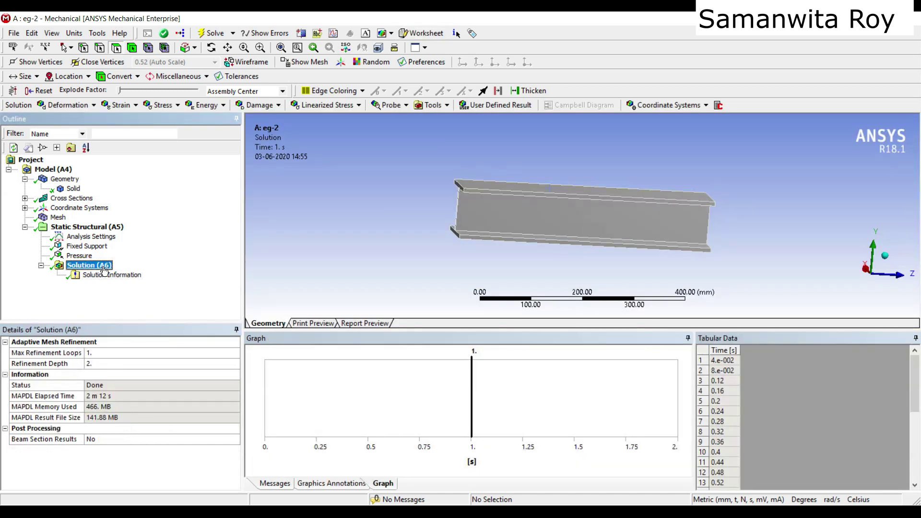
{"action": "right_click", "coordinate": [104, 270]}
{"action": "mouse_move", "coordinate": [225, 274]}
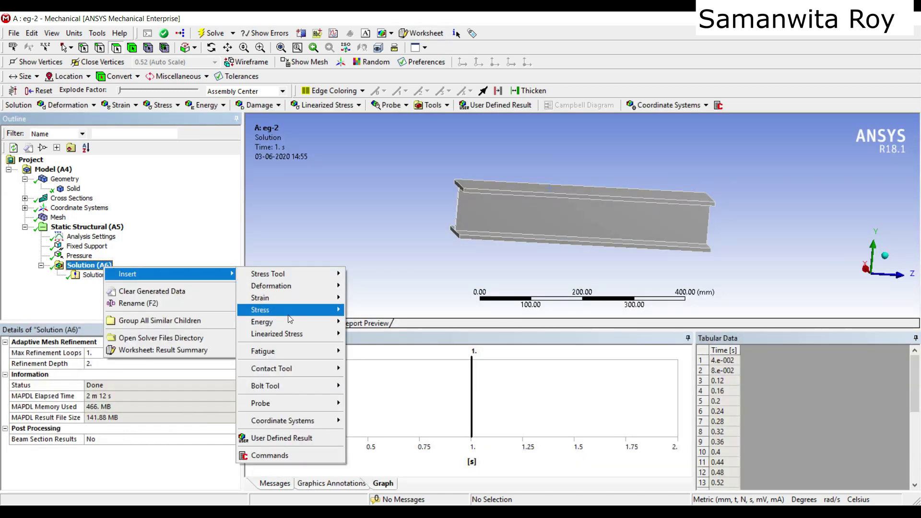
{"action": "mouse_move", "coordinate": [289, 312]}
{"action": "left_click", "coordinate": [389, 310]}
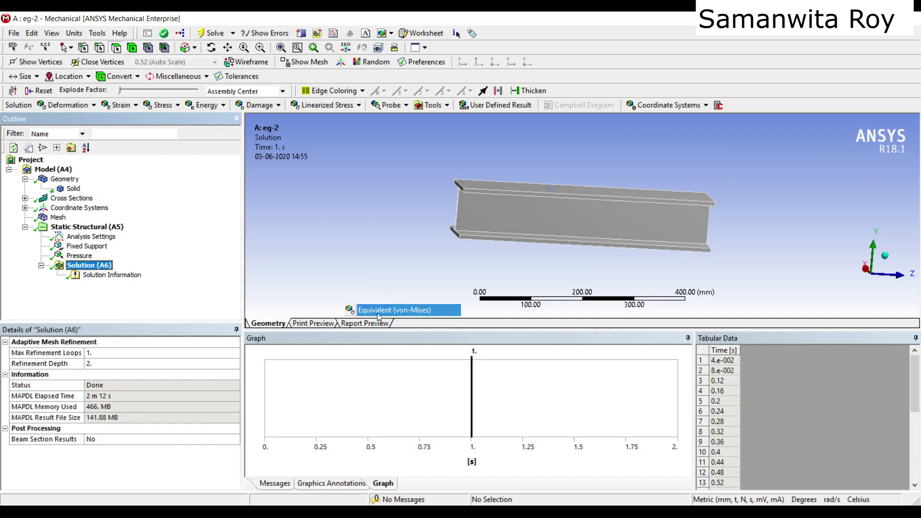
Add an equivalent total strain result to the solution and evaluate both results.
{"action": "right_click", "coordinate": [103, 268]}
{"action": "mouse_move", "coordinate": [218, 272]}
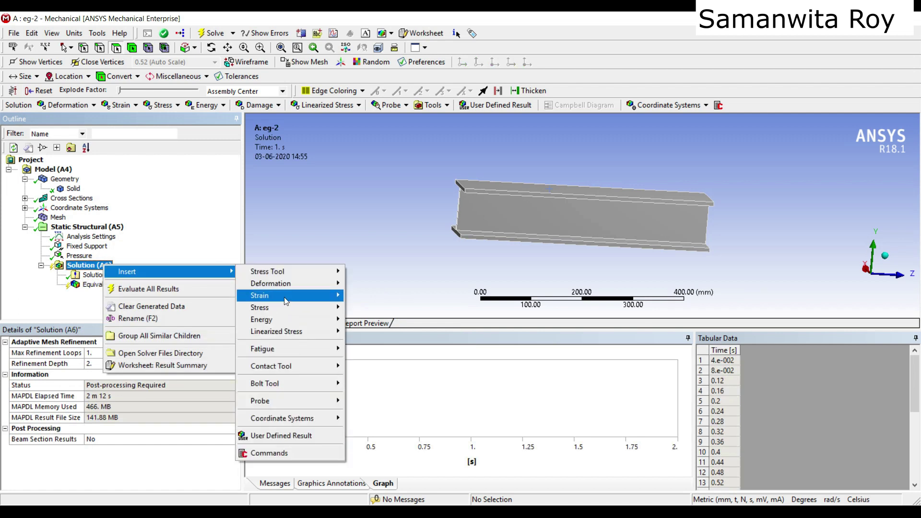
{"action": "mouse_move", "coordinate": [317, 299]}
{"action": "left_click", "coordinate": [382, 436]}
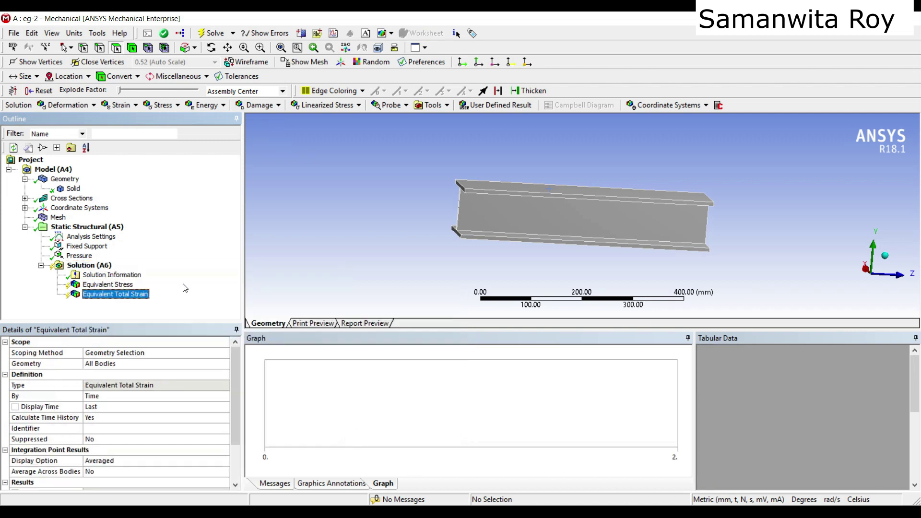
{"action": "left_click", "coordinate": [109, 266]}
{"action": "left_click", "coordinate": [215, 33]}
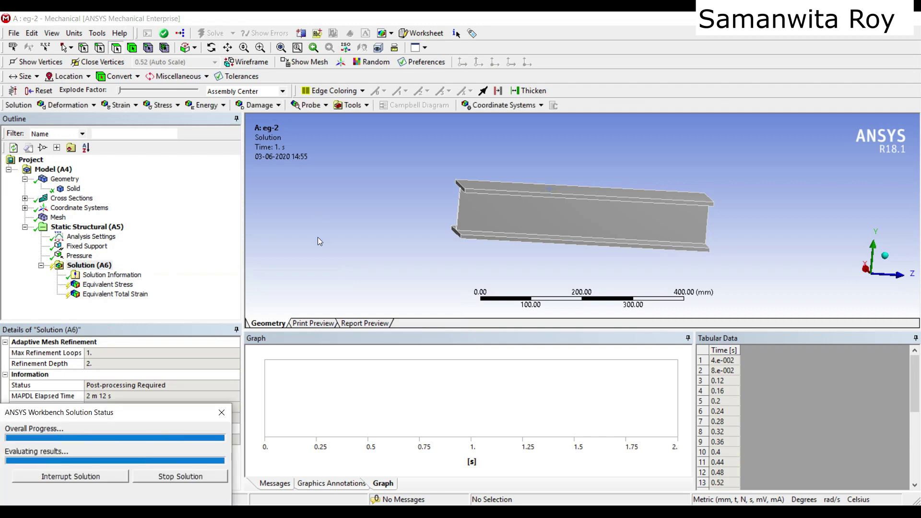
Examine the equivalent stress and equivalent total strain results over time by animating each one.
{"action": "left_click", "coordinate": [107, 285]}
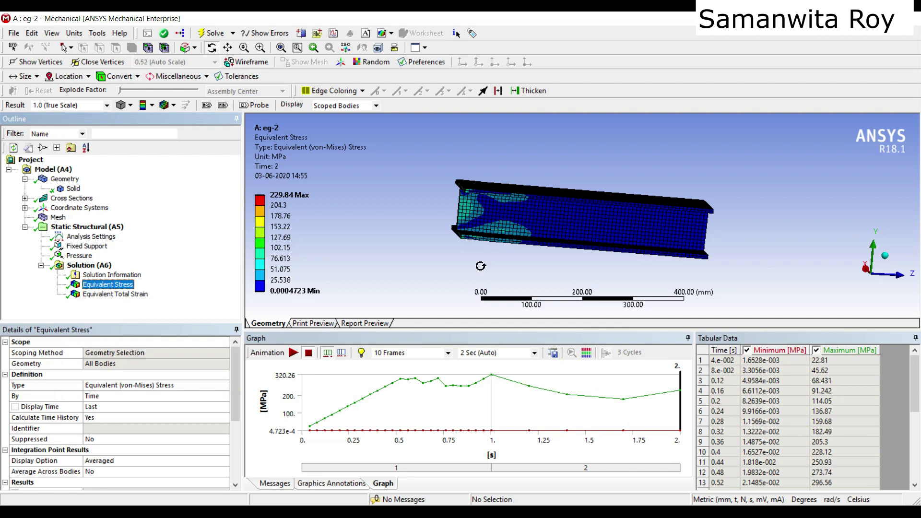
{"action": "left_click", "coordinate": [293, 352]}
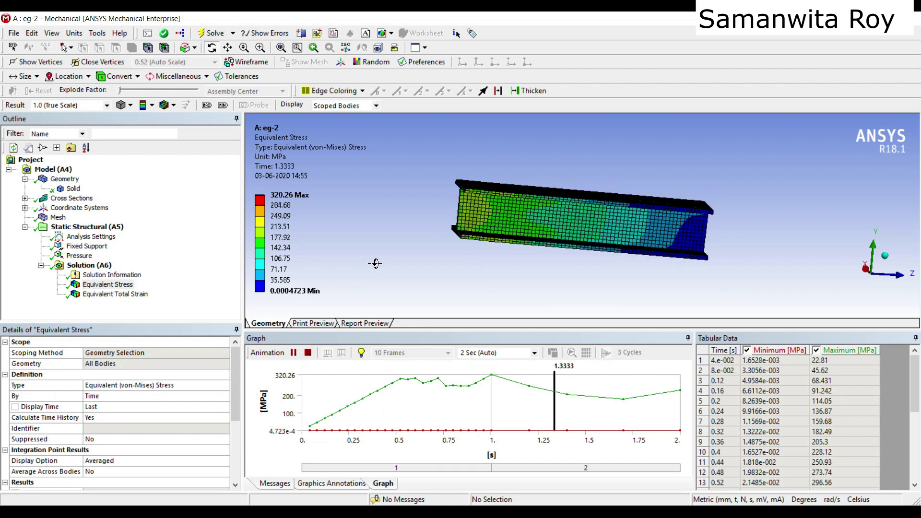
{"action": "left_click", "coordinate": [293, 354]}
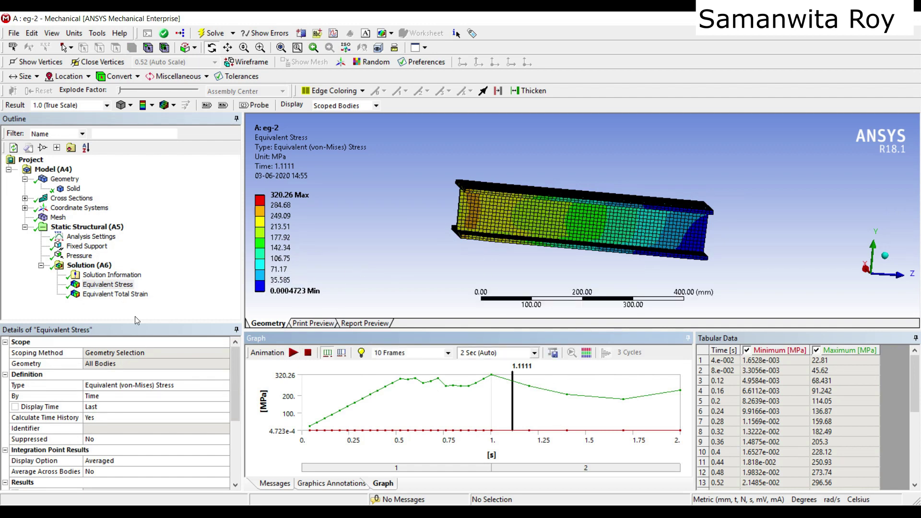
{"action": "left_click", "coordinate": [115, 294]}
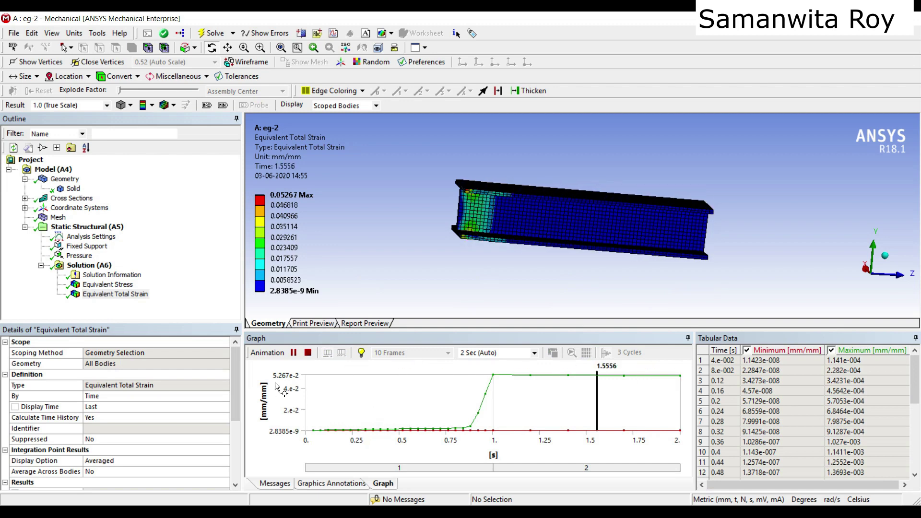
{"action": "left_click", "coordinate": [293, 353]}
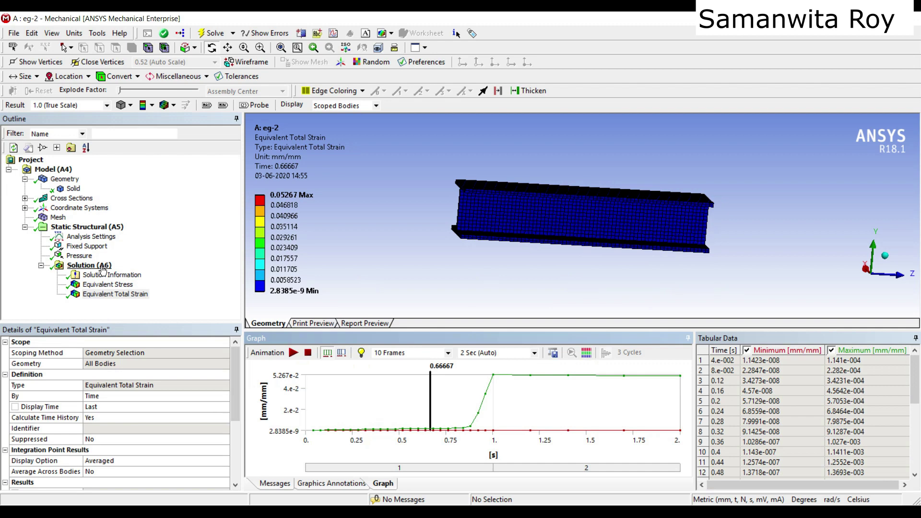
Add an equivalent (von-Mises) stress result scoped to node 19523 on the top flange near the fixed end.
{"action": "middle_click_drag", "start_coordinate": [479, 222], "coordinate": [499, 245]}
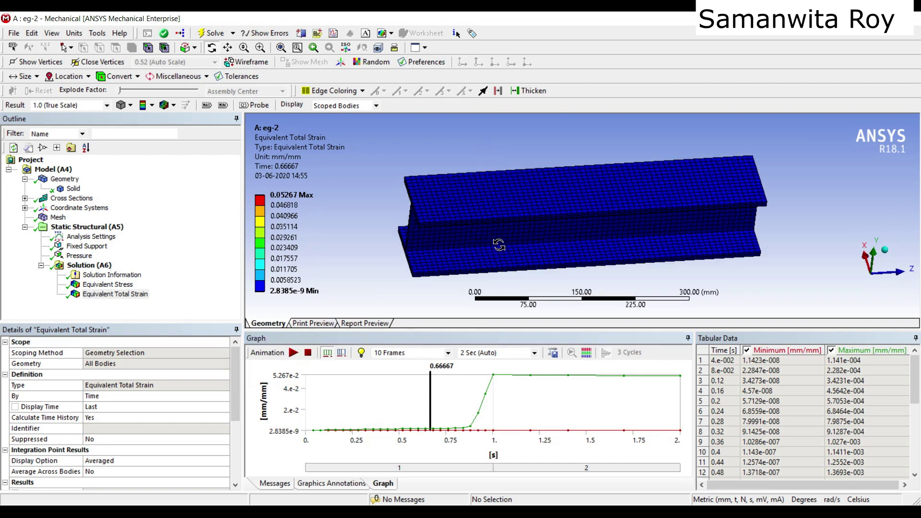
{"action": "left_click", "coordinate": [108, 284]}
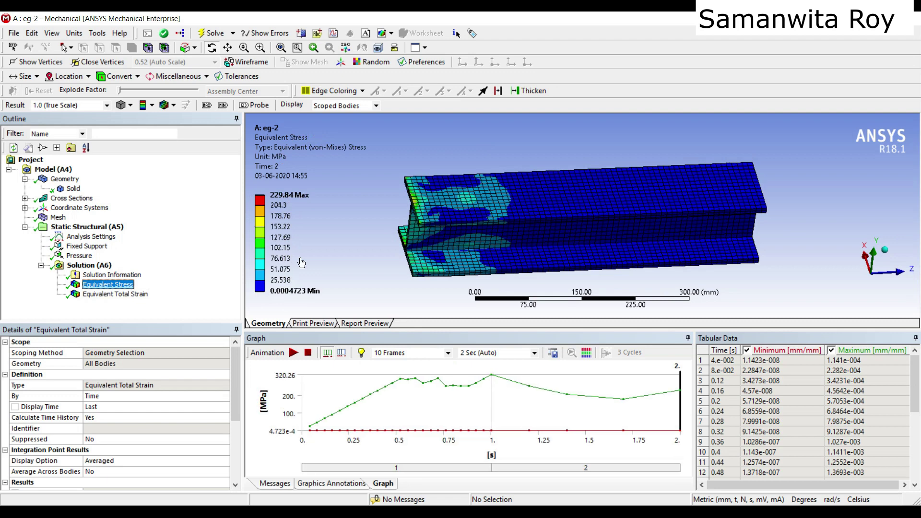
{"action": "left_click", "coordinate": [147, 47]}
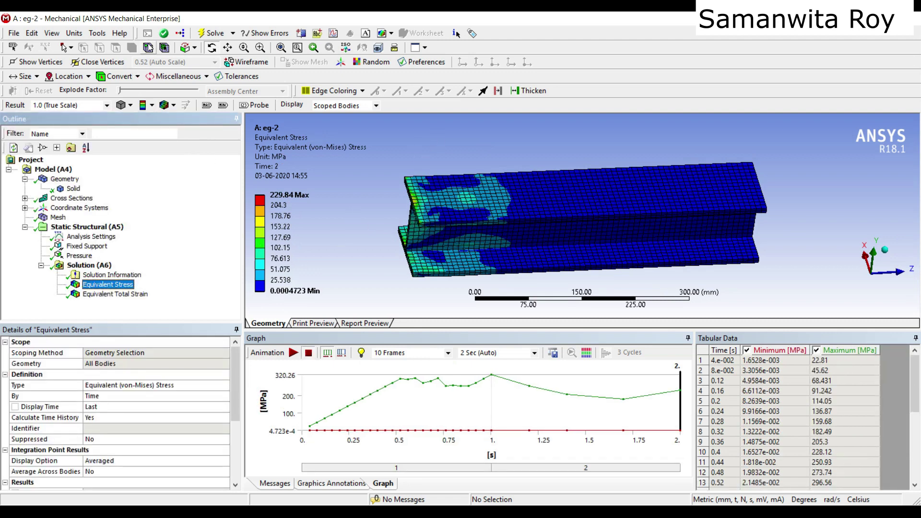
{"action": "right_click", "coordinate": [416, 201]}
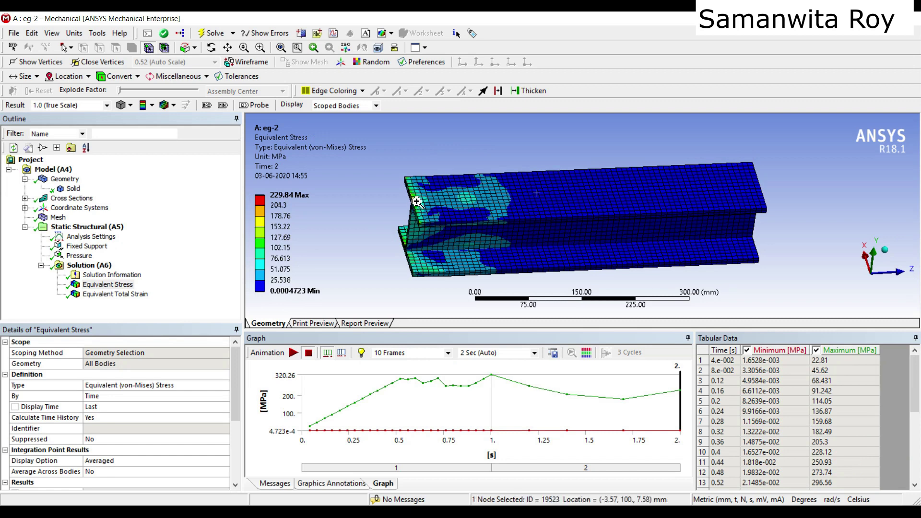
{"action": "mouse_move", "coordinate": [439, 209]}
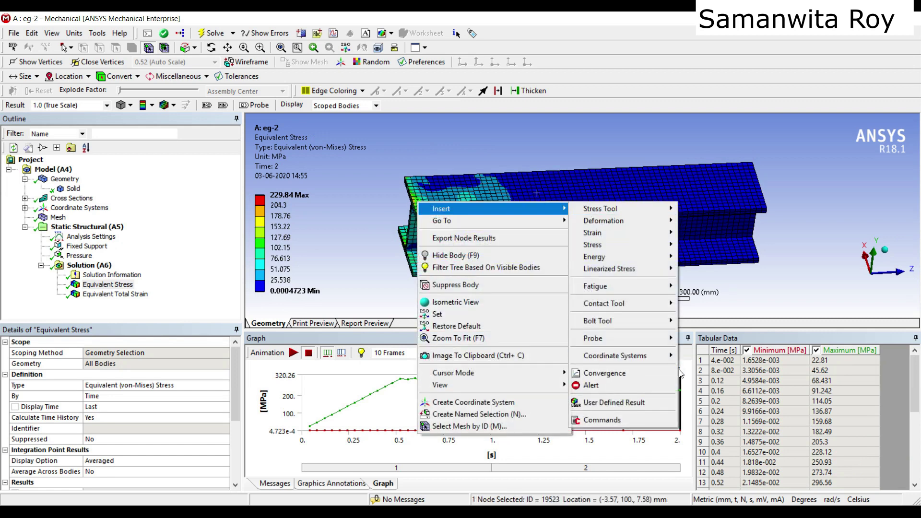
{"action": "mouse_move", "coordinate": [619, 243]}
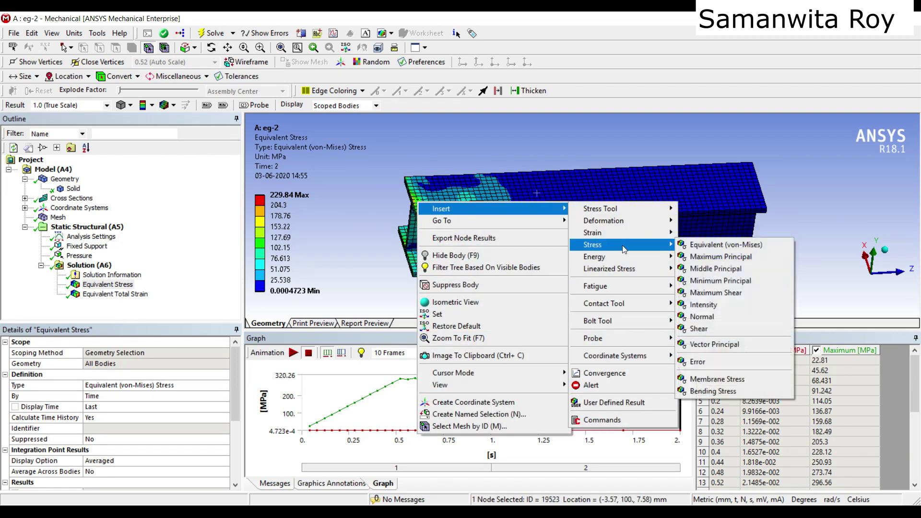
{"action": "left_click", "coordinate": [691, 243]}
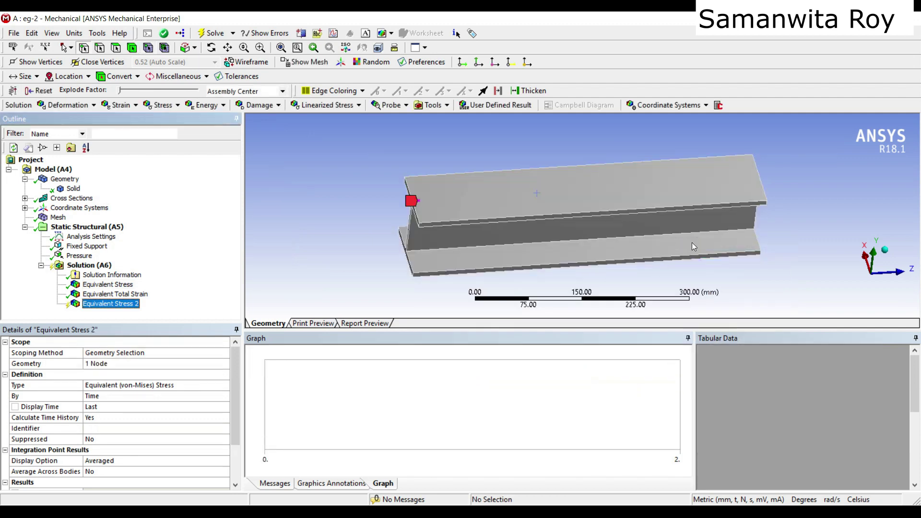
Add a second equivalent total strain result to the solution.
{"action": "right_click", "coordinate": [416, 200]}
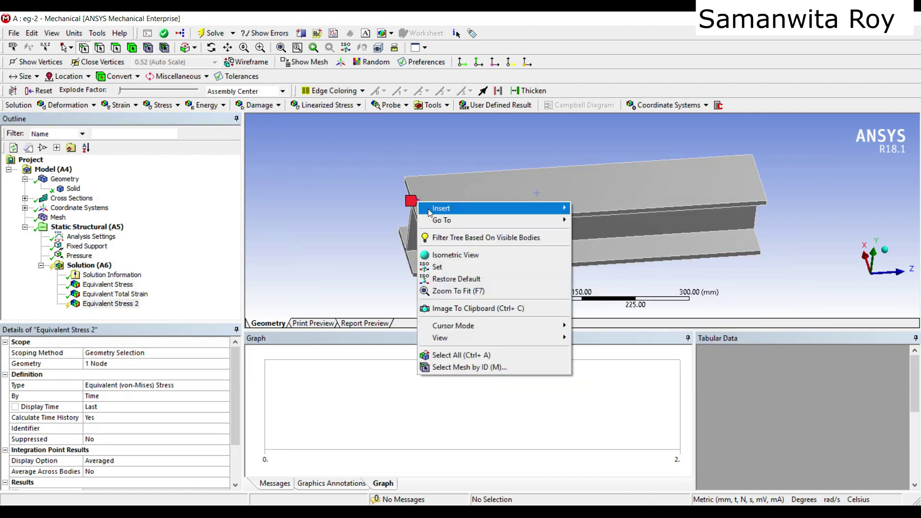
{"action": "mouse_move", "coordinate": [439, 208]}
{"action": "mouse_move", "coordinate": [619, 232]}
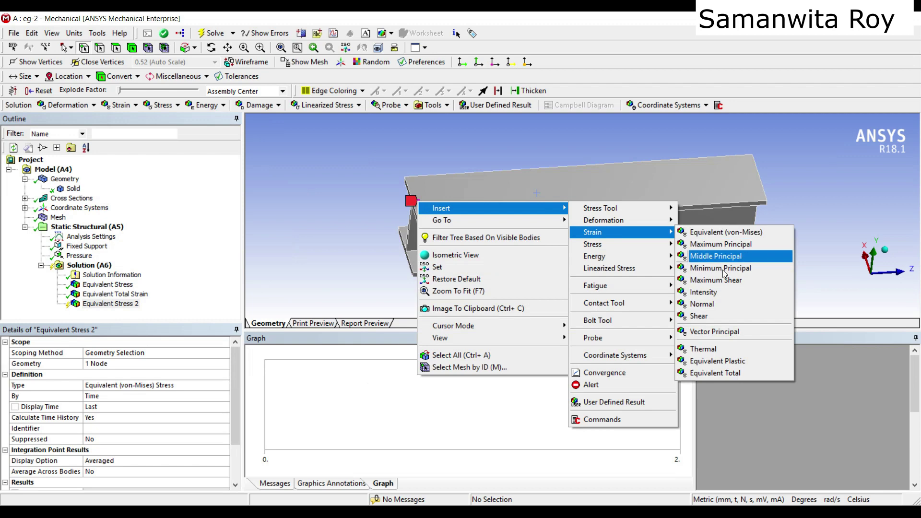
{"action": "left_click", "coordinate": [744, 373]}
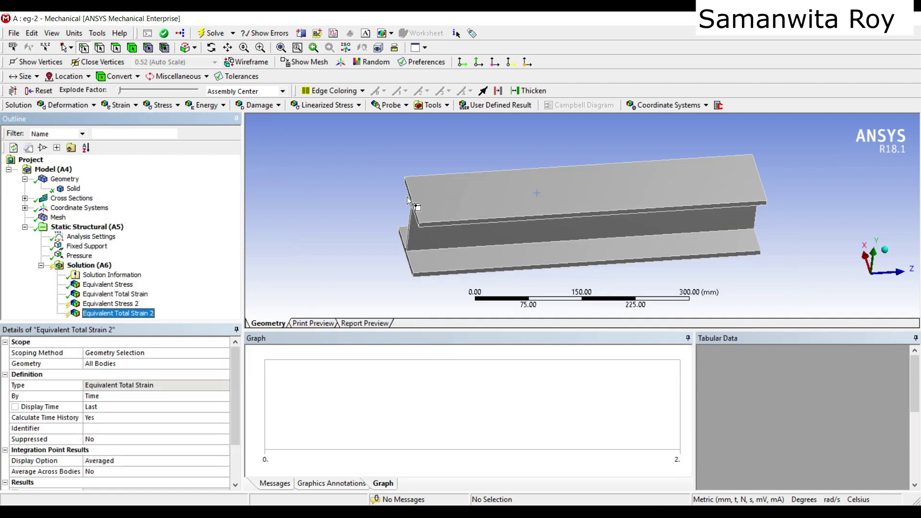
Add a force reaction probe to the solution with the Fixed Support as its boundary condition.
{"action": "right_click", "coordinate": [106, 272]}
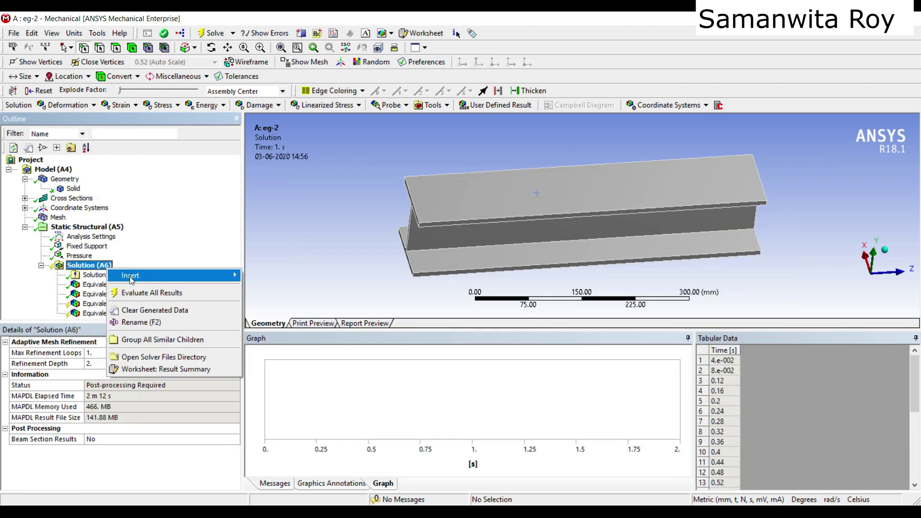
{"action": "mouse_move", "coordinate": [130, 275]}
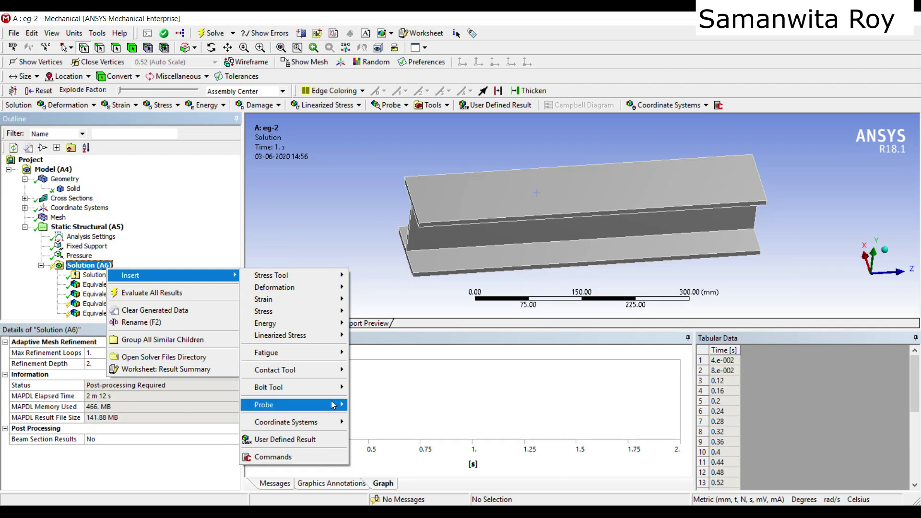
{"action": "mouse_move", "coordinate": [333, 404]}
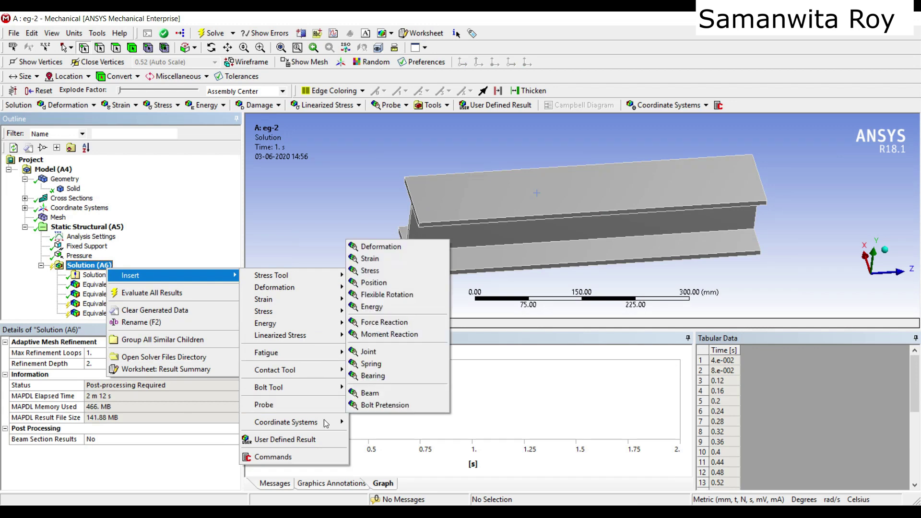
{"action": "left_click", "coordinate": [395, 324]}
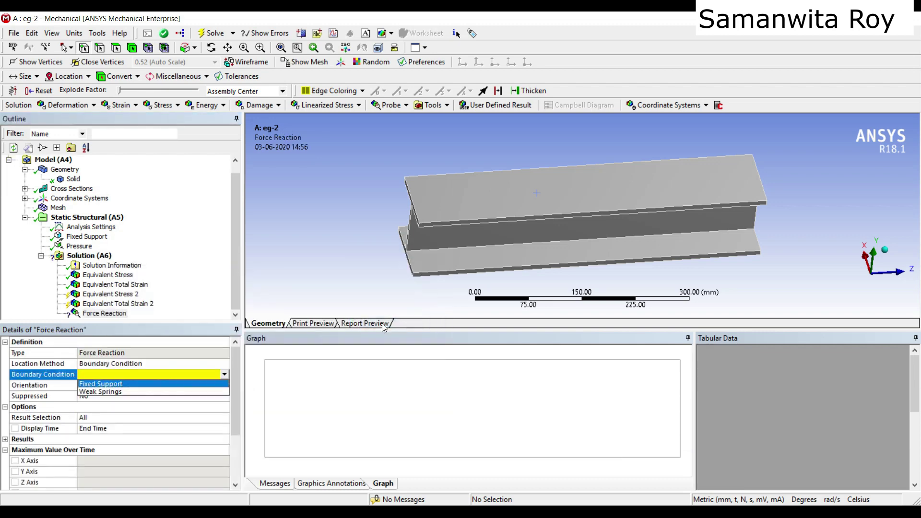
{"action": "left_click", "coordinate": [116, 384]}
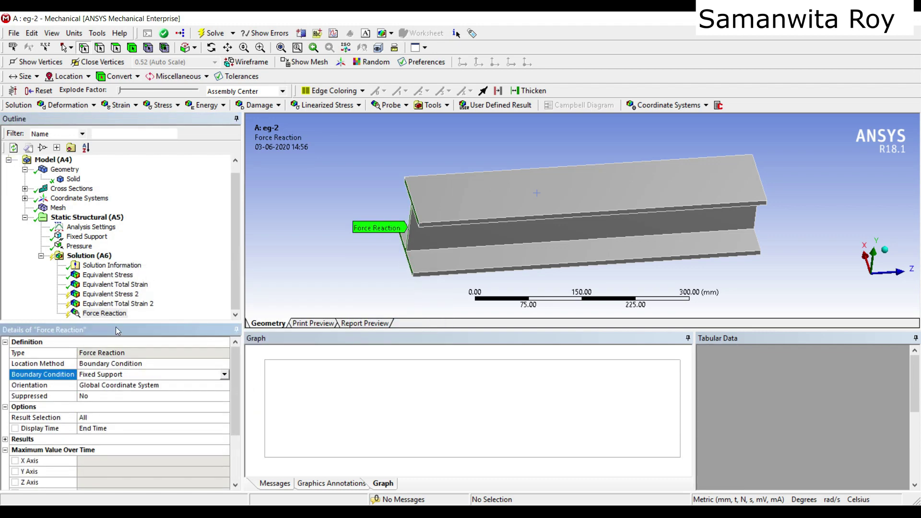
Add a total deformation result for all bodies and solve to evaluate the new results.
{"action": "right_click", "coordinate": [96, 253]}
{"action": "mouse_move", "coordinate": [120, 259]}
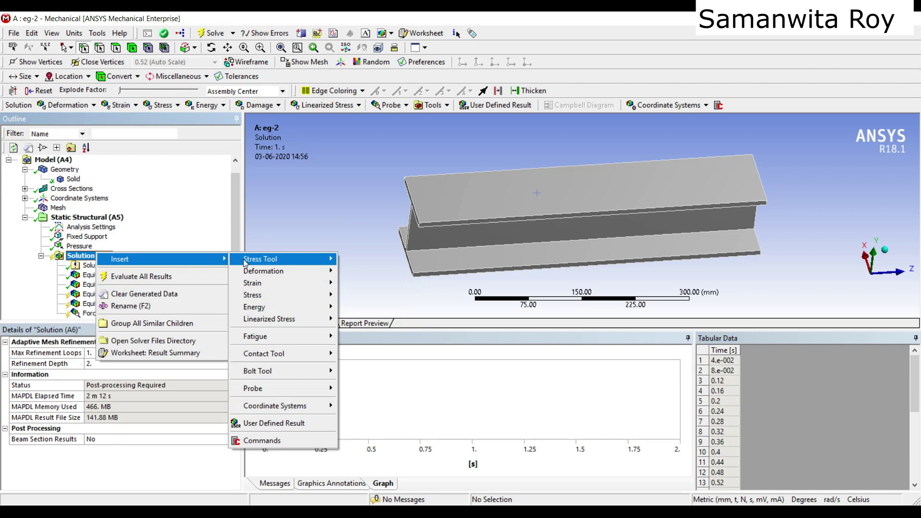
{"action": "mouse_move", "coordinate": [255, 272]}
{"action": "left_click", "coordinate": [358, 270]}
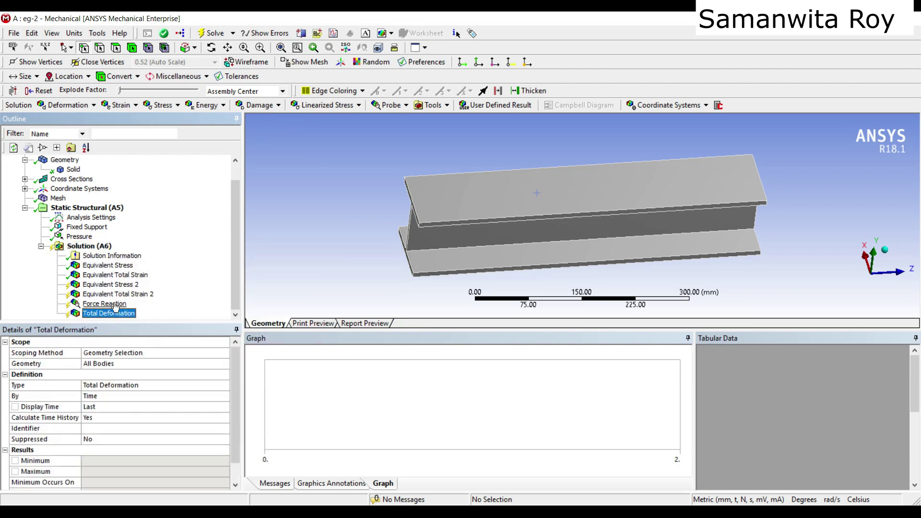
{"action": "left_click", "coordinate": [94, 247]}
{"action": "left_click", "coordinate": [211, 33]}
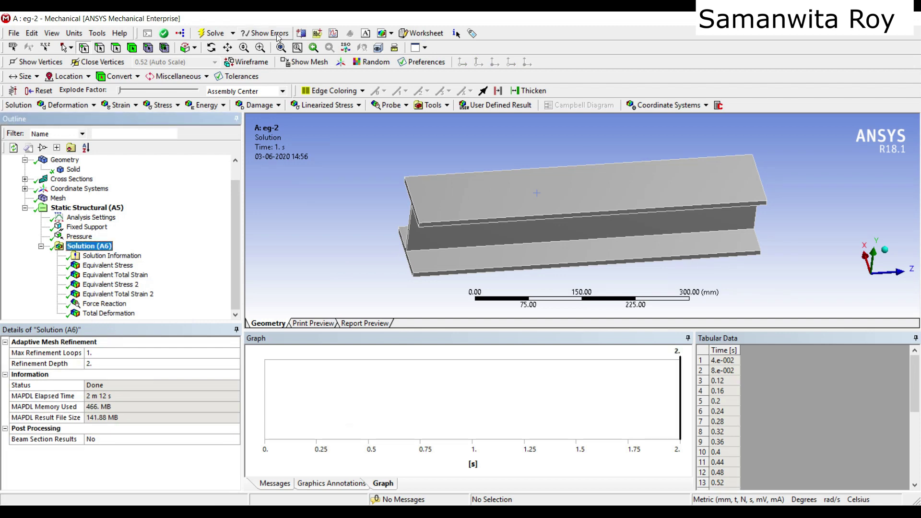
Create a chart from Equivalent Stress 2 and Equivalent Total Strain 2, with Equivalent Total Strain 2 (Max) as the X axis.
{"action": "left_click", "coordinate": [333, 33]}
{"action": "left_click", "coordinate": [112, 275]}
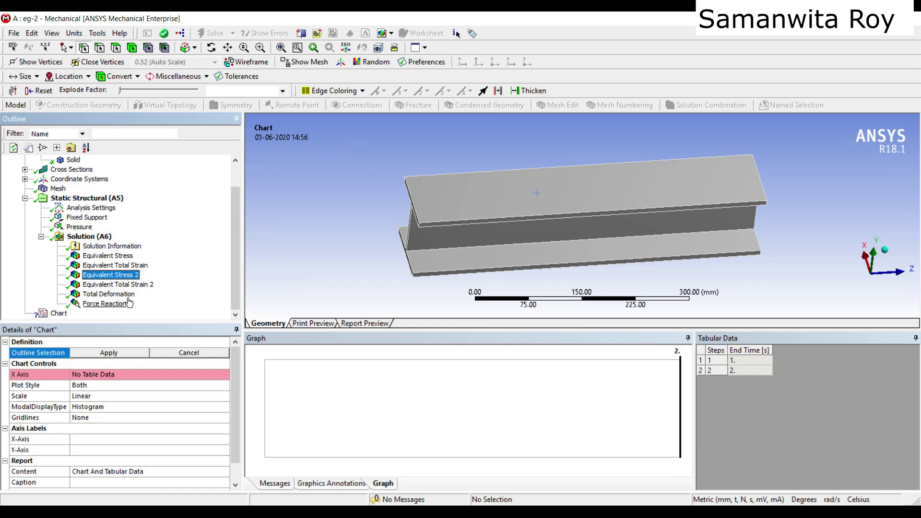
{"action": "left_click", "coordinate": [117, 285], "text": "ctrl"}
{"action": "left_click", "coordinate": [109, 352]}
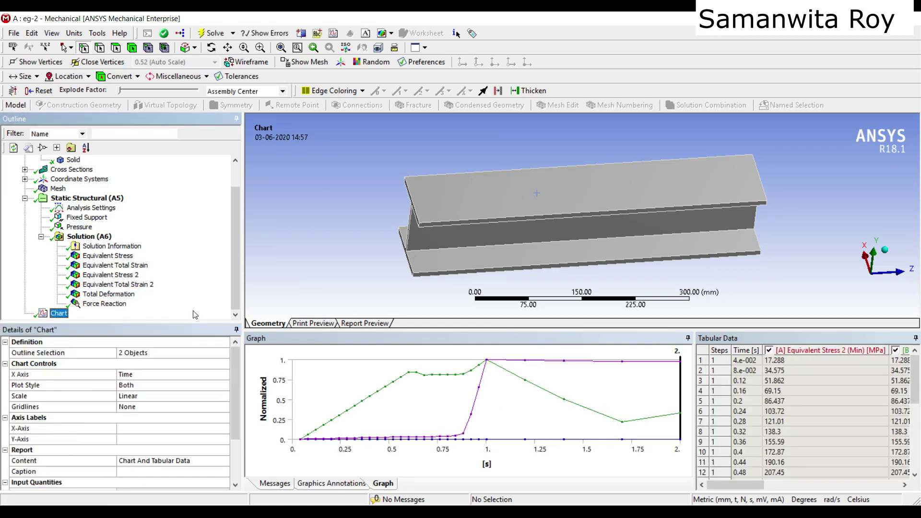
{"action": "left_click", "coordinate": [191, 374]}
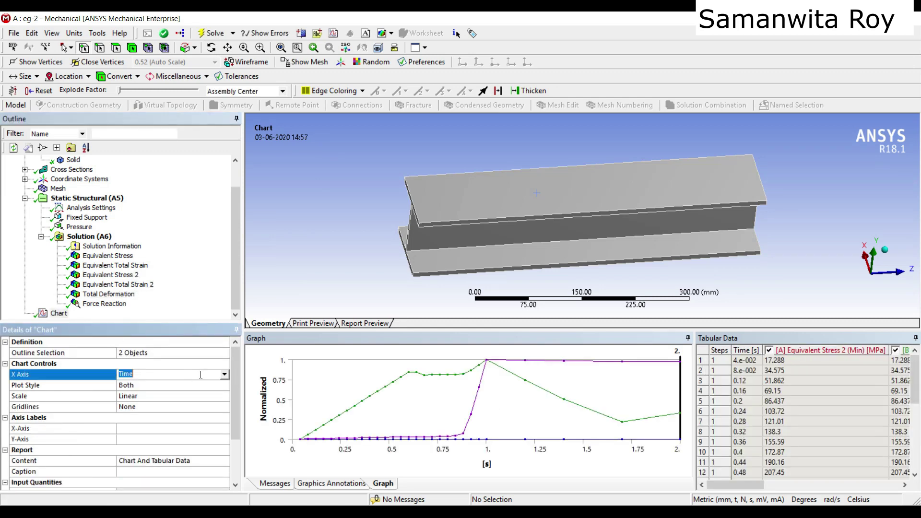
{"action": "left_click", "coordinate": [223, 376]}
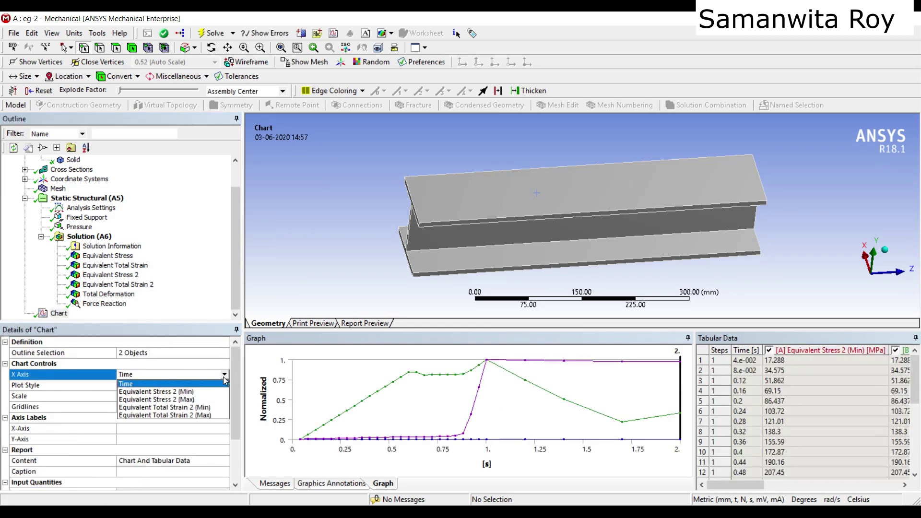
{"action": "left_click", "coordinate": [214, 420]}
Label the chart's X axis "Strain" and its Y axis "Stress".
{"action": "left_click", "coordinate": [134, 428]}
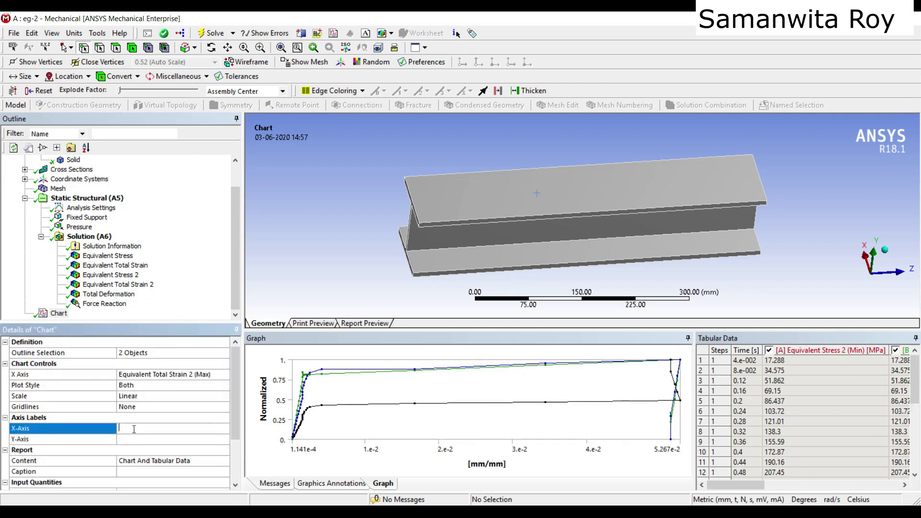
{"action": "type", "text": "St"}
{"action": "key", "text": "Return"}
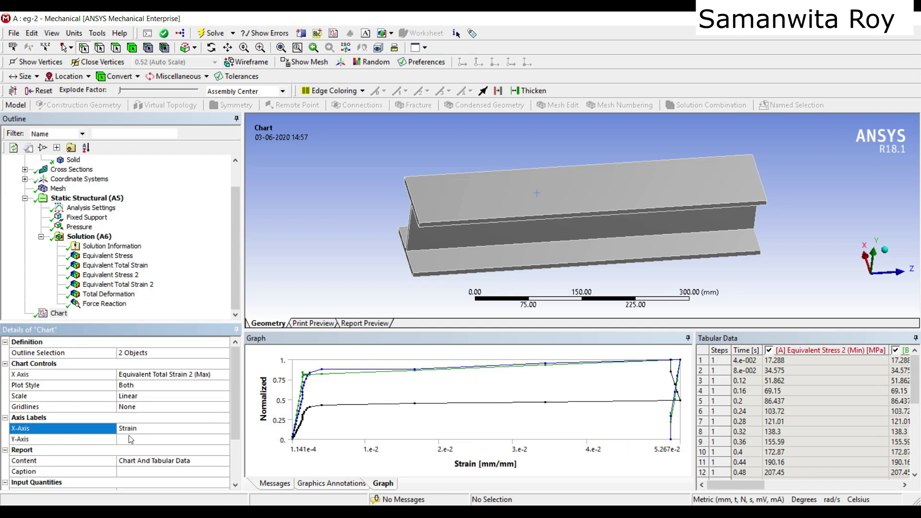
{"action": "left_click", "coordinate": [129, 438]}
{"action": "type", "text": "Stress"}
{"action": "key", "text": "Return"}
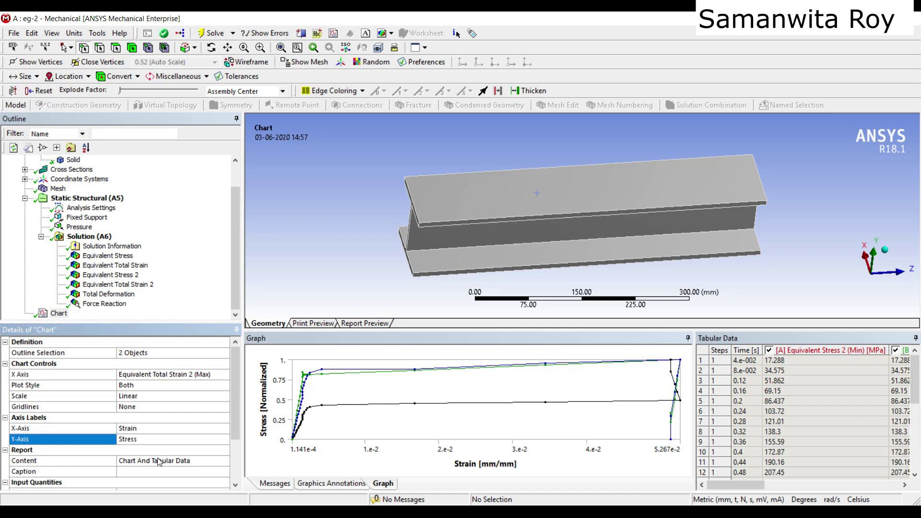
Set the chart's report caption to "Stress vs. strain diagram".
{"action": "scroll", "coordinate": [158, 461], "scroll_direction": "down", "scroll_amount": 2}
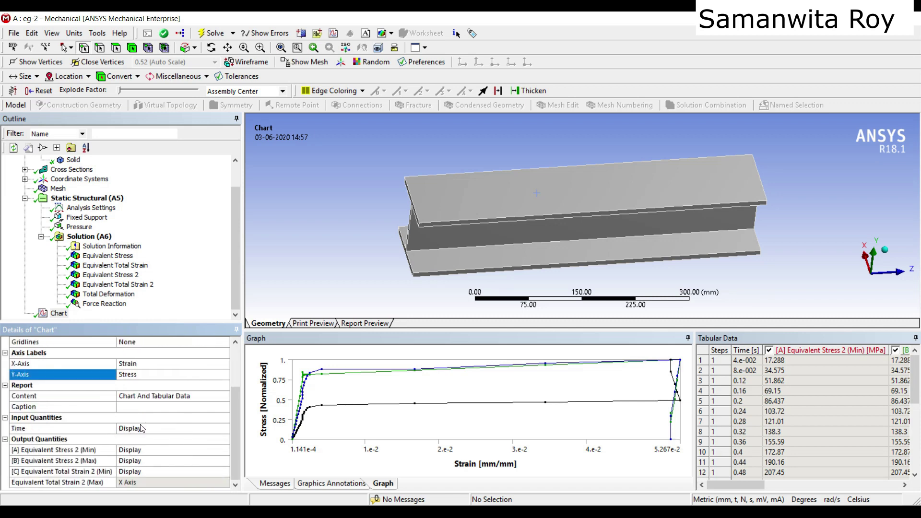
{"action": "left_click", "coordinate": [129, 407]}
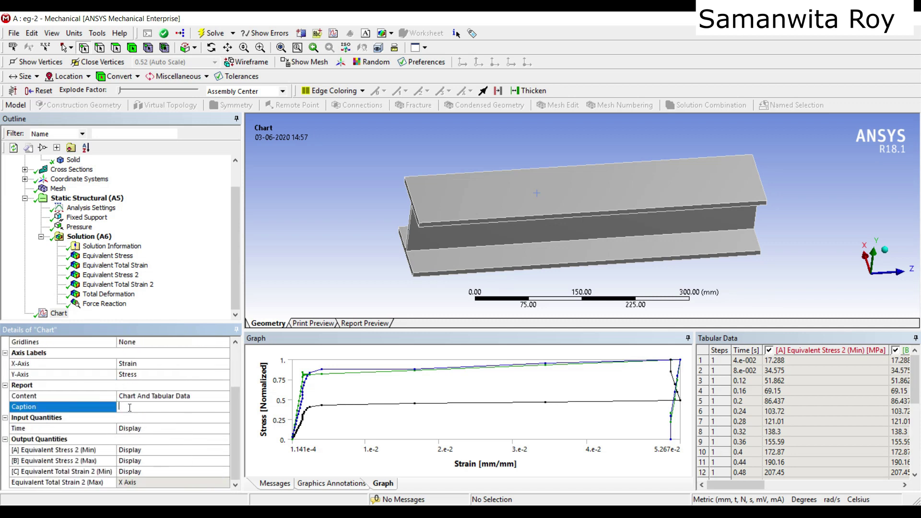
{"action": "type", "text": "Stress vs. strain diagram"}
{"action": "key", "text": "Return"}
Omit Time, Equivalent Stress 2 (Min) and Equivalent Total Strain 2 (Min) from the stress-strain chart.
{"action": "left_click", "coordinate": [208, 432]}
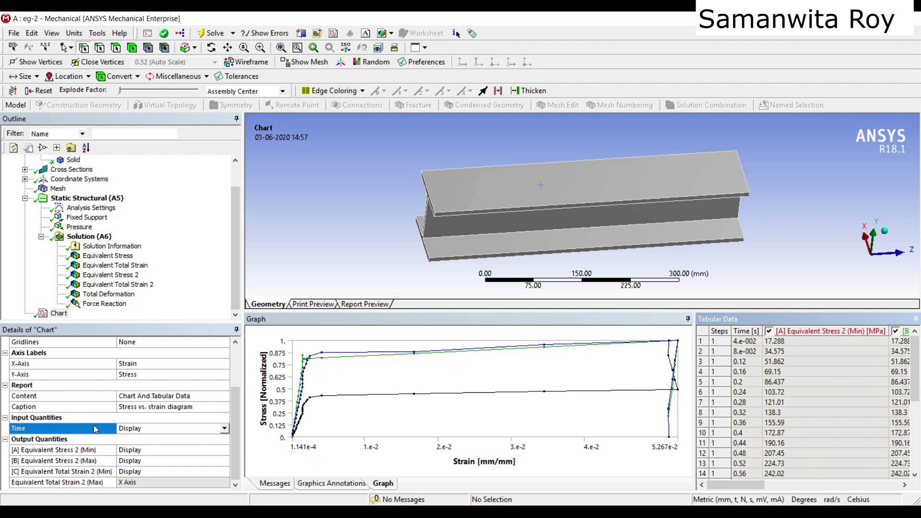
{"action": "left_click", "coordinate": [224, 428]}
{"action": "left_click", "coordinate": [183, 446]}
{"action": "left_click", "coordinate": [210, 450]}
{"action": "left_click", "coordinate": [224, 449]}
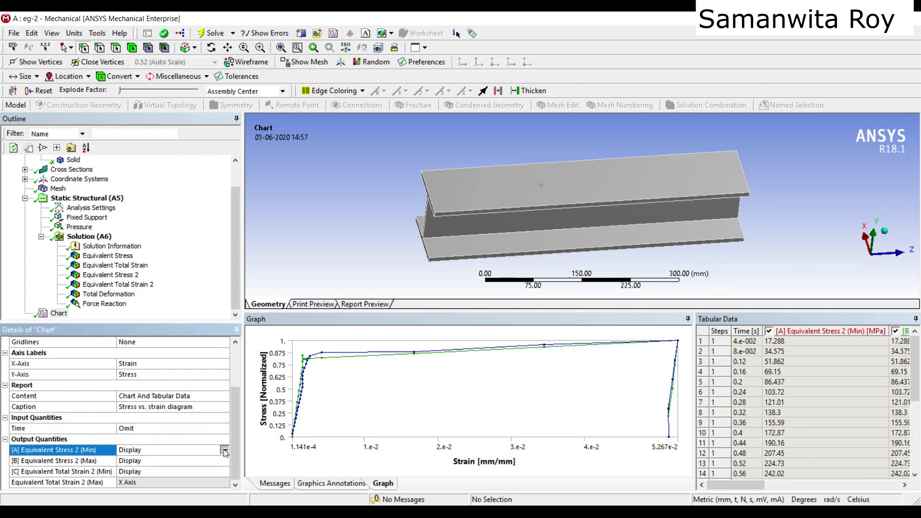
{"action": "left_click", "coordinate": [186, 470]}
{"action": "left_click", "coordinate": [127, 472]}
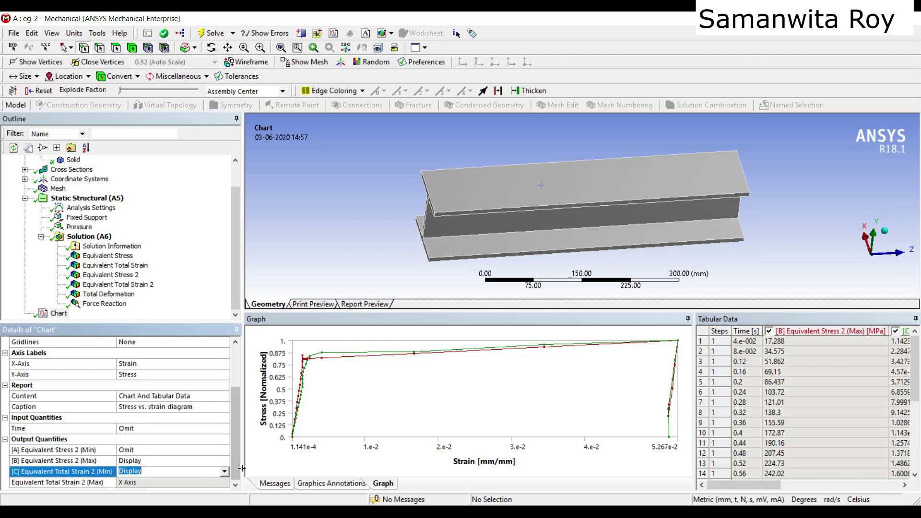
{"action": "left_click", "coordinate": [223, 472]}
{"action": "left_click", "coordinate": [175, 487]}
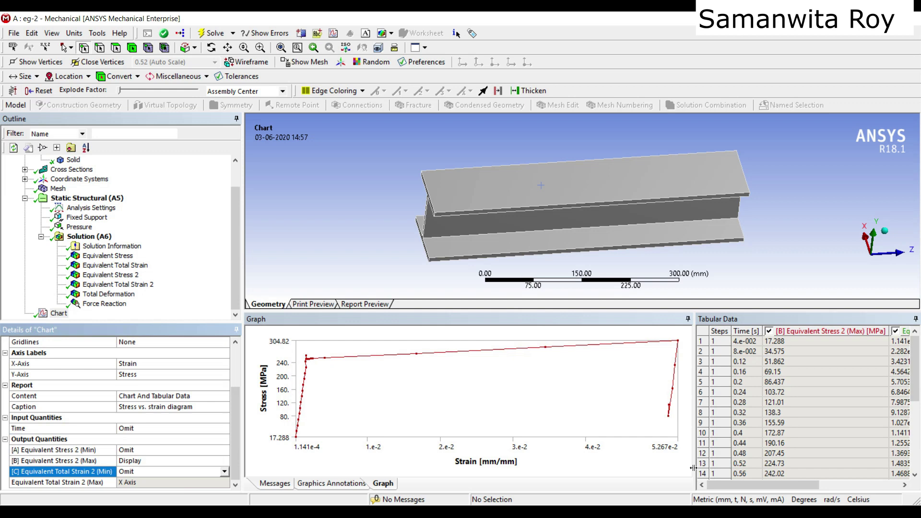
Create a second chart from Total Deformation and Force Reaction, with Force Reaction (Total) as the X axis.
{"action": "left_click", "coordinate": [334, 33]}
{"action": "left_click", "coordinate": [84, 351]}
{"action": "left_click", "coordinate": [104, 294], "text": "ctrl"}
{"action": "left_click", "coordinate": [108, 285], "text": "ctrl"}
{"action": "left_click", "coordinate": [109, 353]}
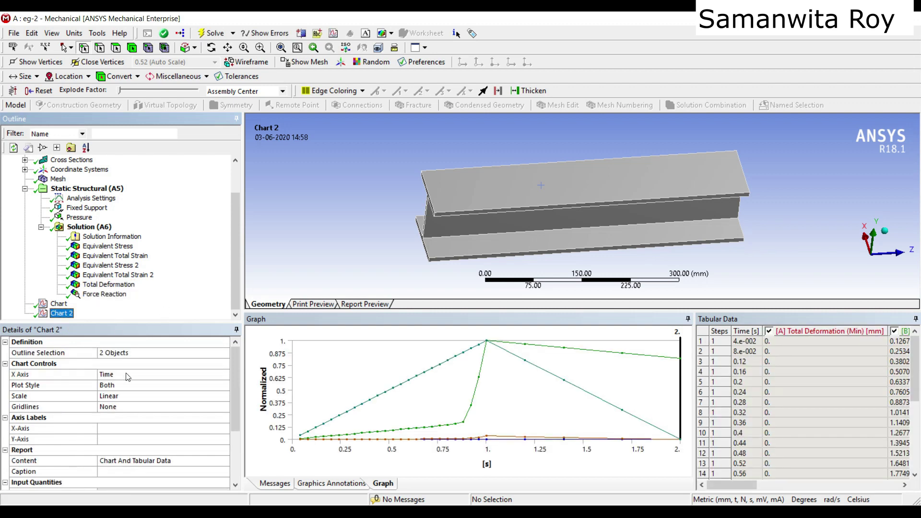
{"action": "left_click", "coordinate": [143, 374]}
{"action": "left_click", "coordinate": [224, 374]}
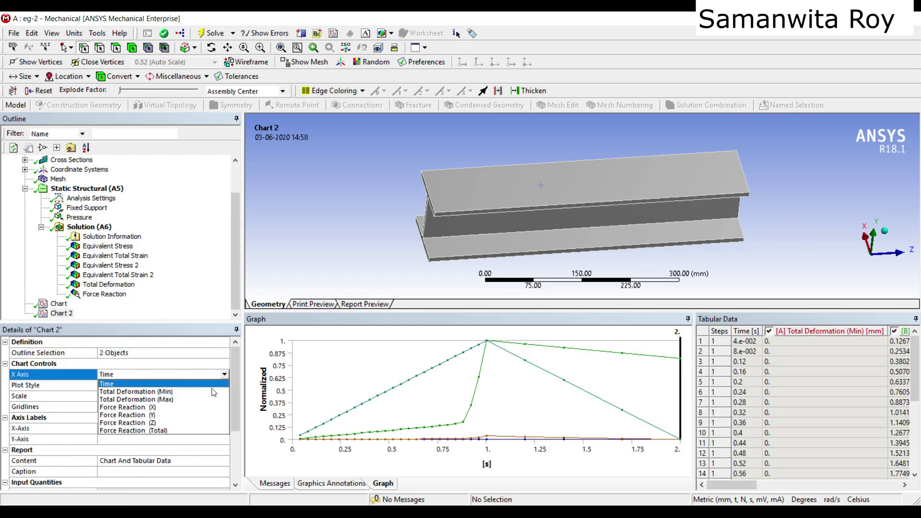
{"action": "left_click", "coordinate": [204, 431]}
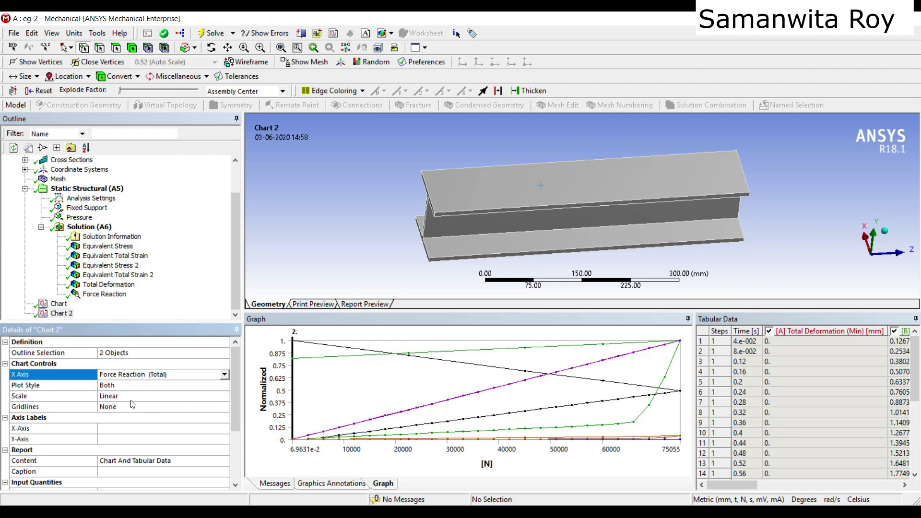
Label the second chart's X axis "Deformation" and its Y axis "Force".
{"action": "left_click", "coordinate": [110, 431]}
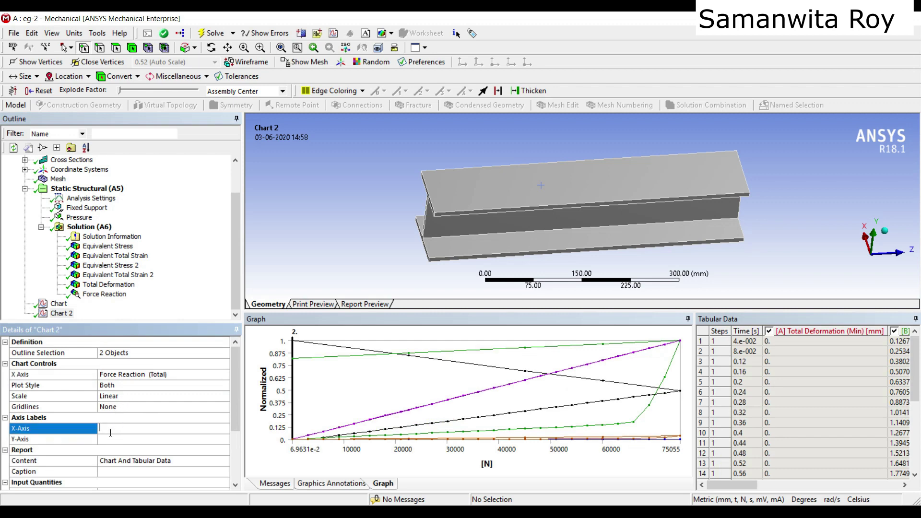
{"action": "type", "text": "Deformation"}
{"action": "left_click", "coordinate": [148, 439]}
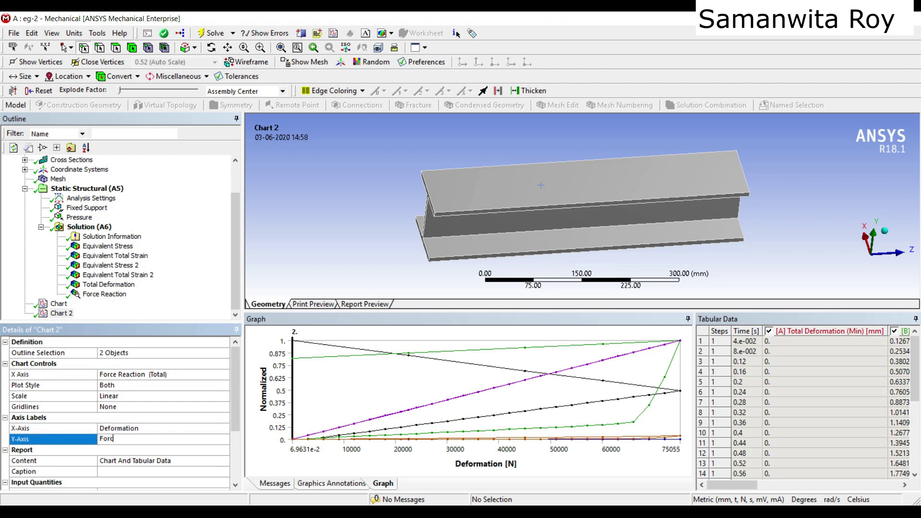
Omit Total Deformation (Min) and Time from the second chart.
{"action": "scroll", "coordinate": [156, 458], "scroll_direction": "down", "scroll_amount": 3}
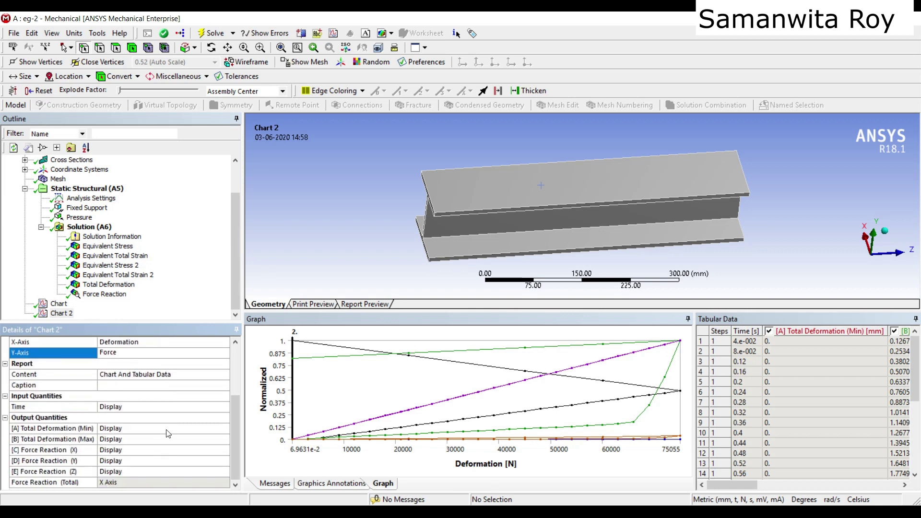
{"action": "left_click", "coordinate": [132, 438]}
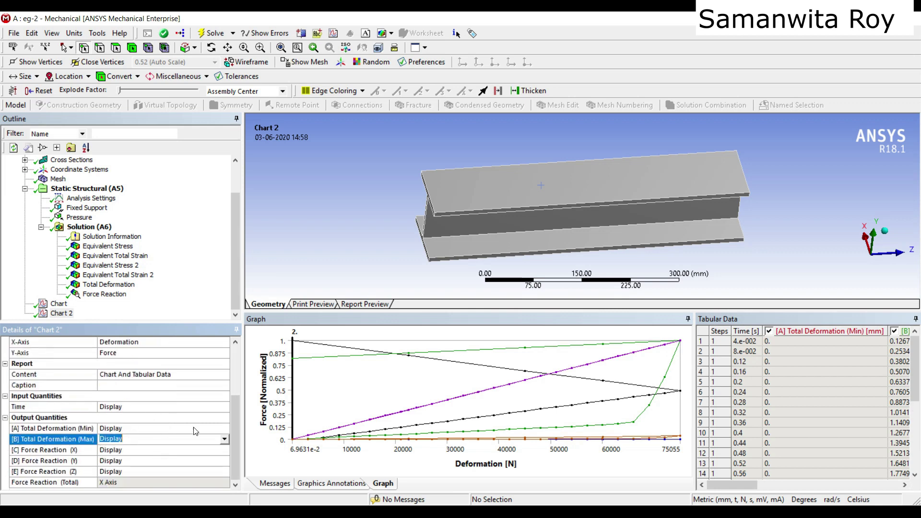
{"action": "left_click", "coordinate": [211, 428]}
{"action": "left_click", "coordinate": [223, 428]}
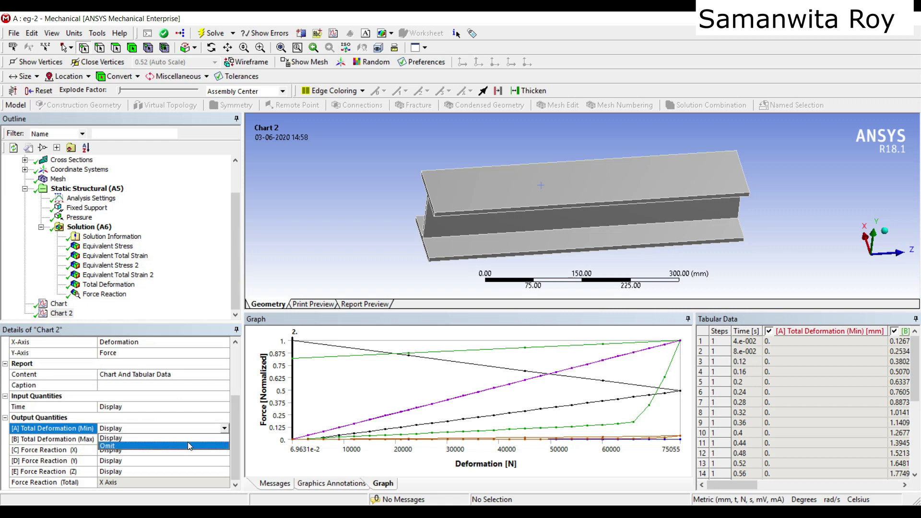
{"action": "left_click", "coordinate": [188, 442]}
{"action": "left_click", "coordinate": [157, 407]}
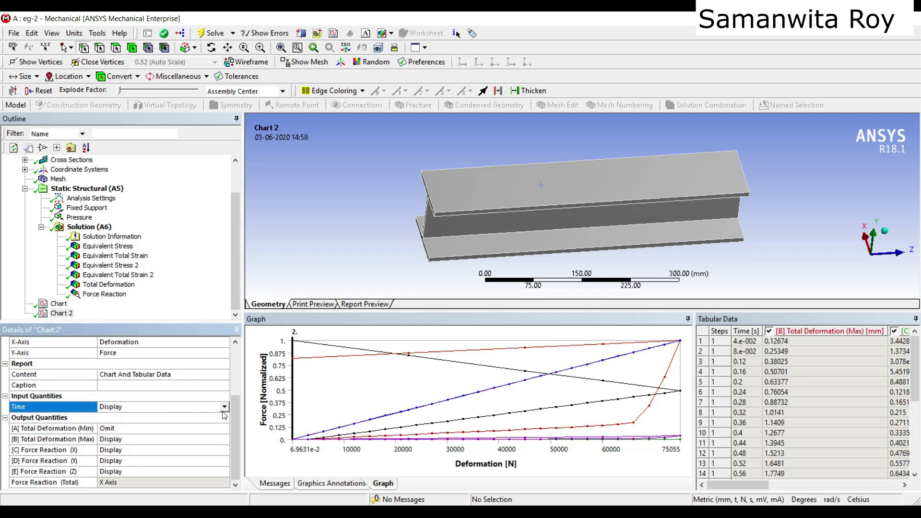
{"action": "left_click", "coordinate": [224, 406]}
{"action": "left_click", "coordinate": [198, 425]}
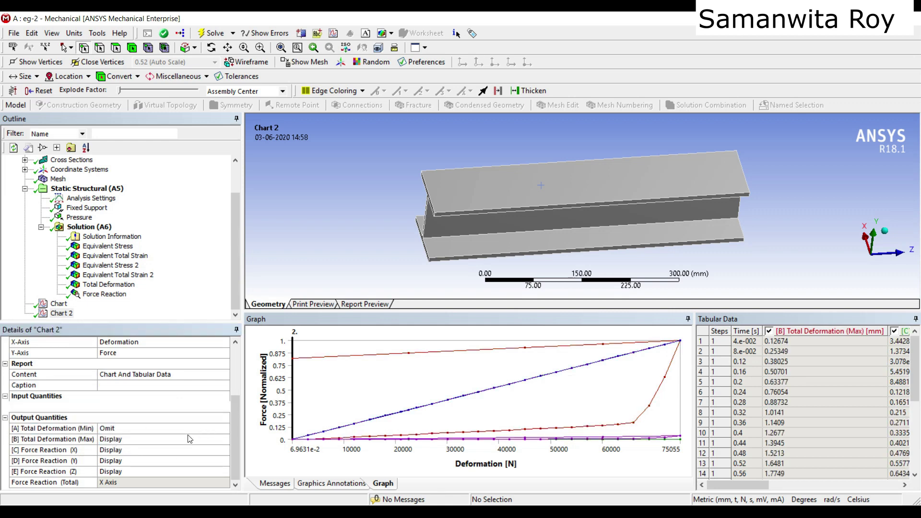
Omit Force Reaction (X) and Force Reaction (Y) from the second chart.
{"action": "left_click", "coordinate": [163, 450]}
{"action": "left_click", "coordinate": [224, 450]}
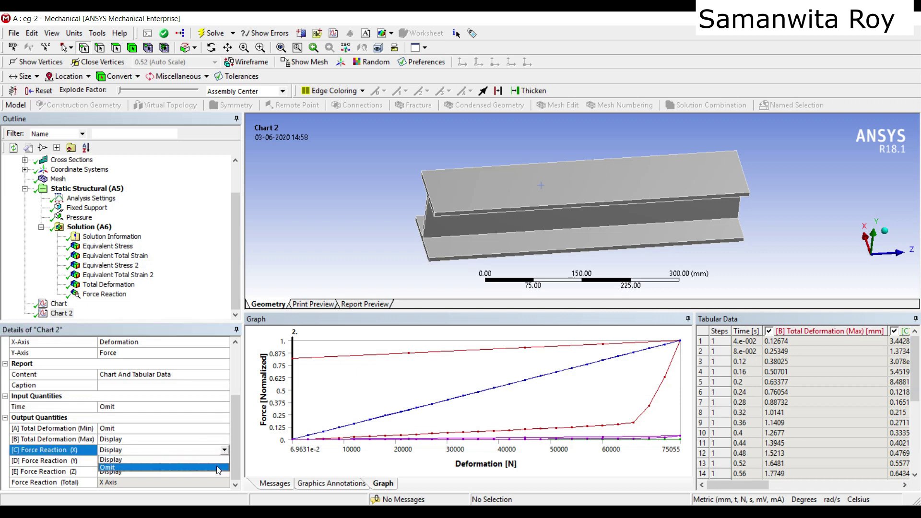
{"action": "left_click", "coordinate": [218, 468]}
{"action": "left_click", "coordinate": [163, 461]}
{"action": "left_click", "coordinate": [223, 460]}
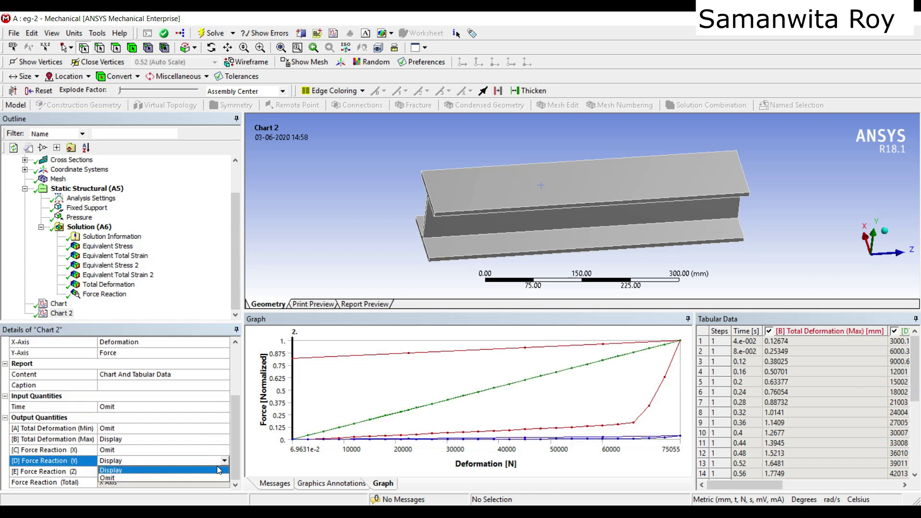
{"action": "left_click", "coordinate": [200, 476]}
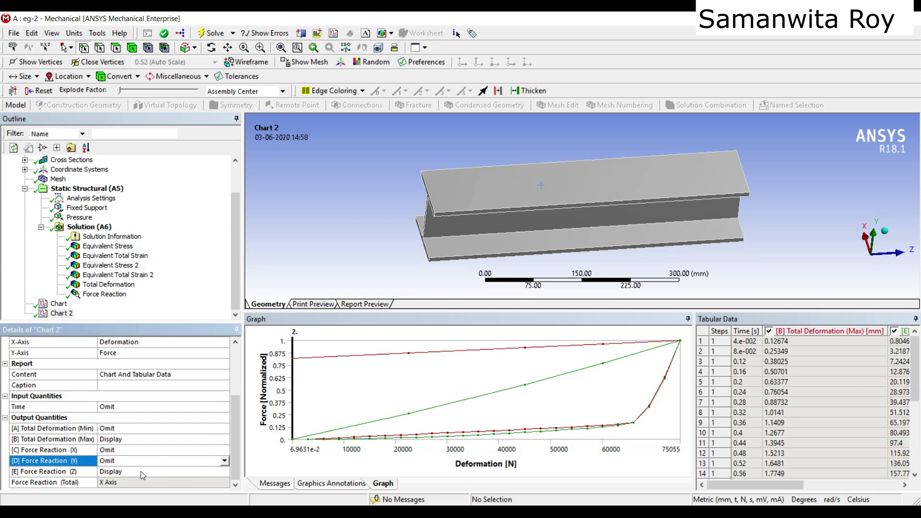
{"action": "left_click", "coordinate": [127, 484]}
Change the second chart's X axis quantity to Total Deformation (Max).
{"action": "scroll", "coordinate": [151, 486], "scroll_direction": "up", "scroll_amount": 2}
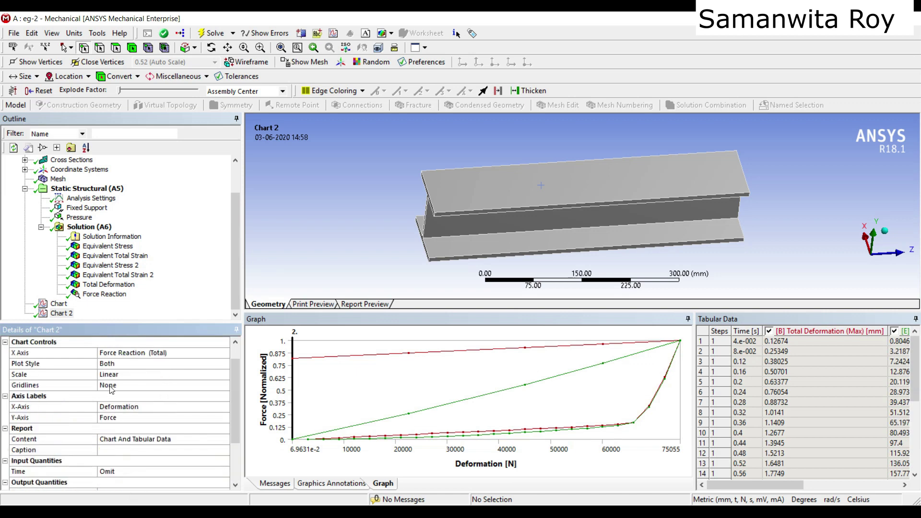
{"action": "left_click", "coordinate": [203, 355]}
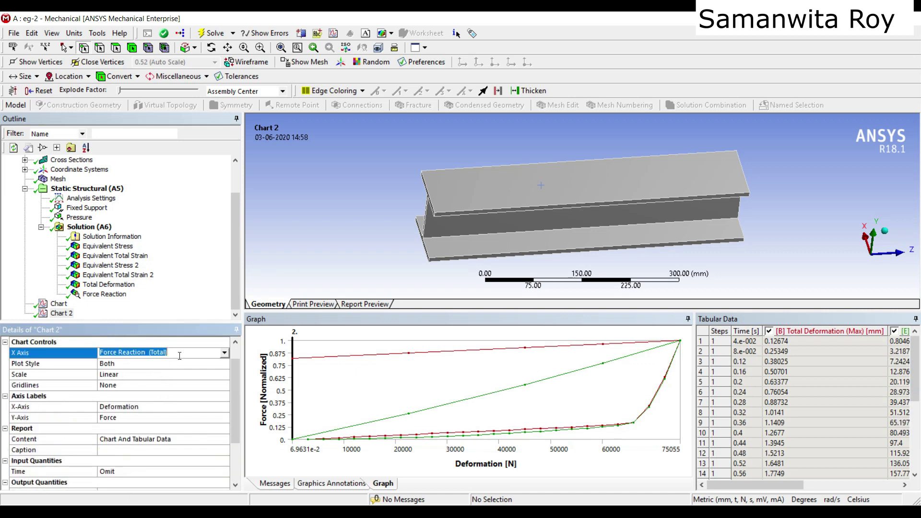
{"action": "left_click", "coordinate": [225, 353]}
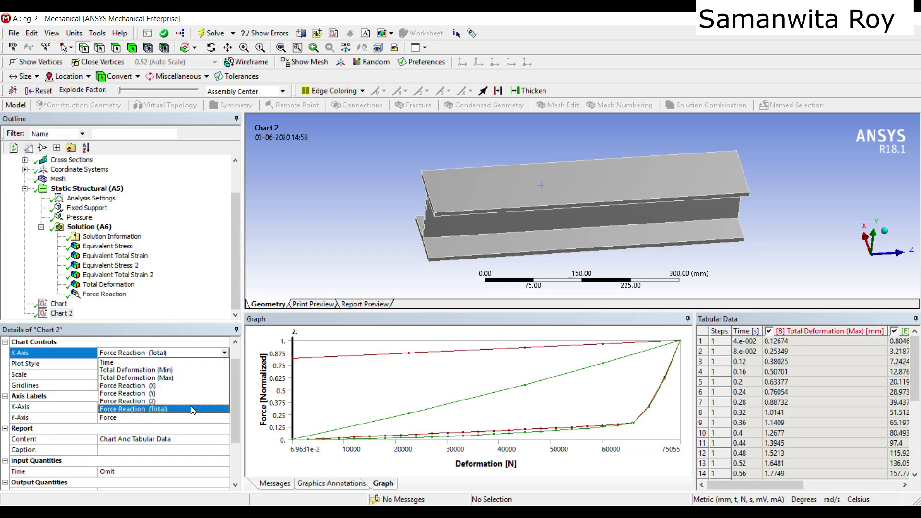
{"action": "left_click", "coordinate": [190, 377]}
Omit Force Reaction (Z) from the second chart so only Force Reaction (Total) is plotted against deformation.
{"action": "scroll", "coordinate": [194, 429], "scroll_direction": "down", "scroll_amount": 3}
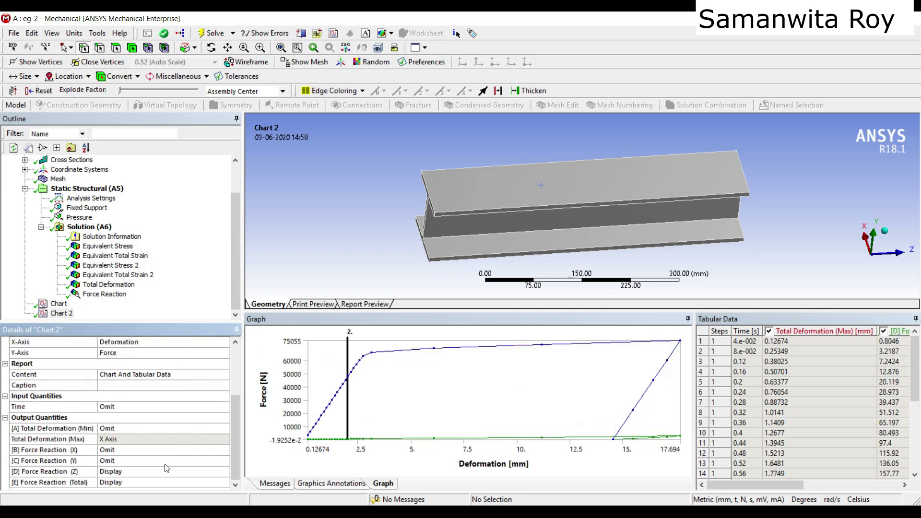
{"action": "left_click", "coordinate": [143, 475]}
{"action": "left_click", "coordinate": [224, 471]}
{"action": "left_click", "coordinate": [196, 487]}
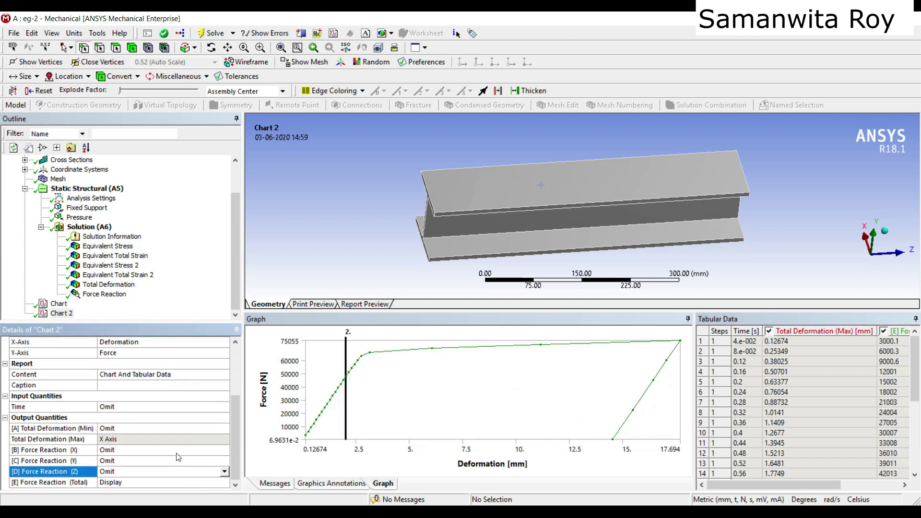
{"action": "scroll", "coordinate": [159, 430], "scroll_direction": "down", "scroll_amount": 3}
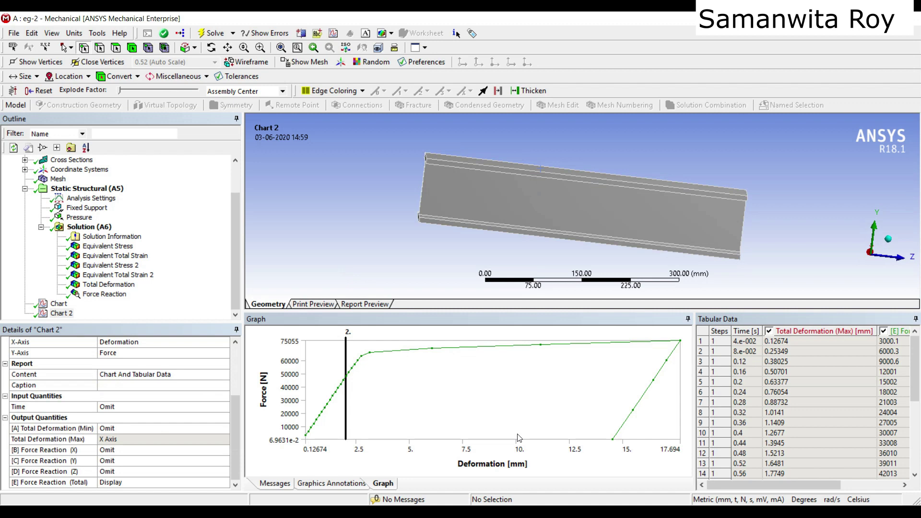
Export the second chart's tabular data to the Desktop as an Excel file named "stress-strain2".
{"action": "left_click_drag", "start_coordinate": [833, 488], "coordinate": [861, 487]}
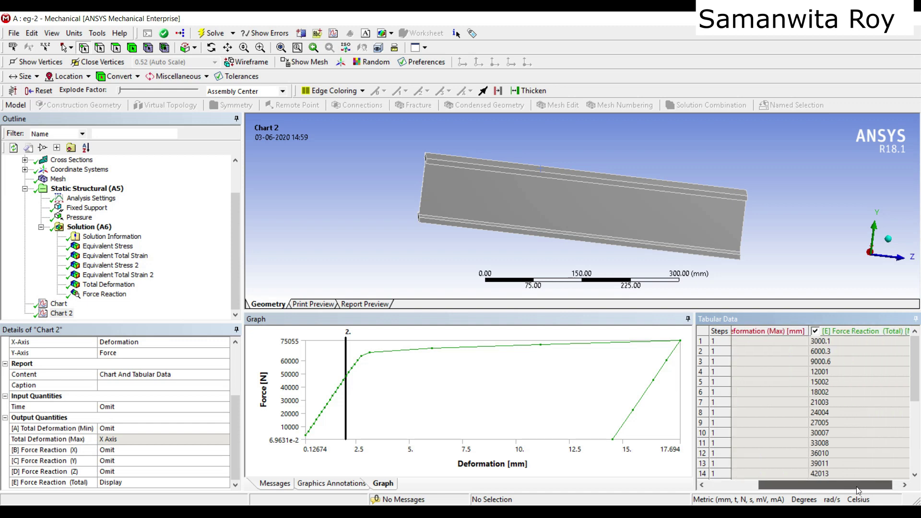
{"action": "scroll", "coordinate": [867, 361], "scroll_direction": "left", "scroll_amount": 3}
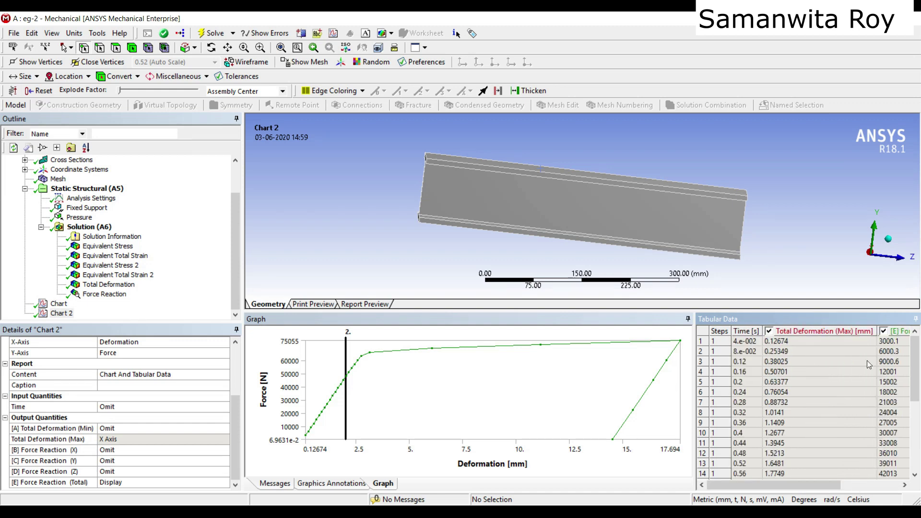
{"action": "right_click", "coordinate": [839, 363]}
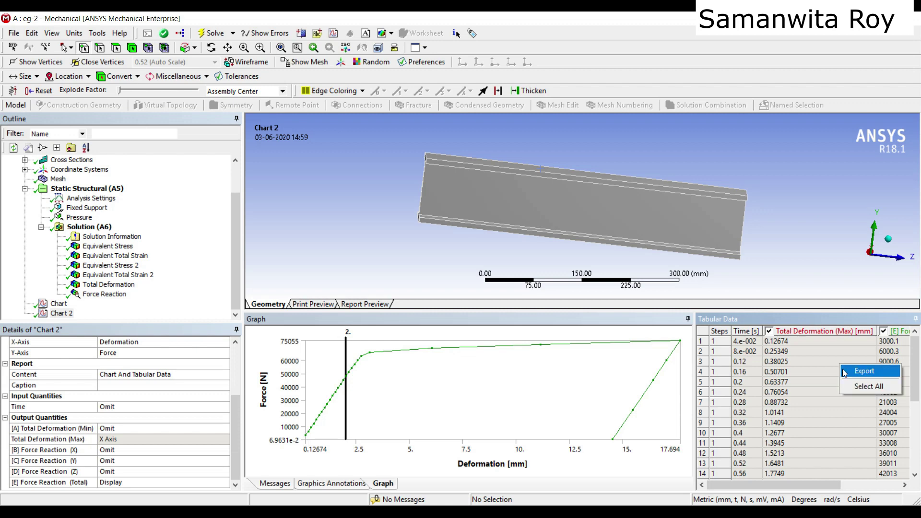
{"action": "left_click", "coordinate": [843, 370]}
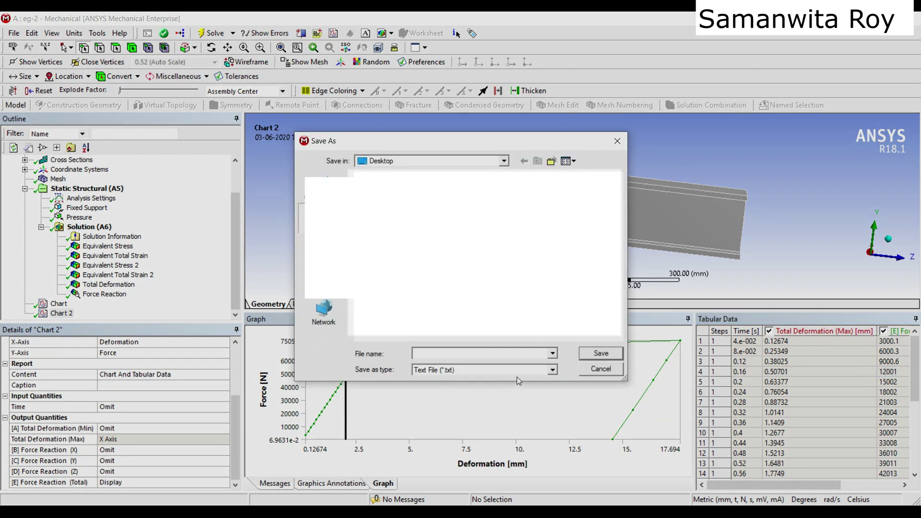
{"action": "left_click", "coordinate": [552, 370]}
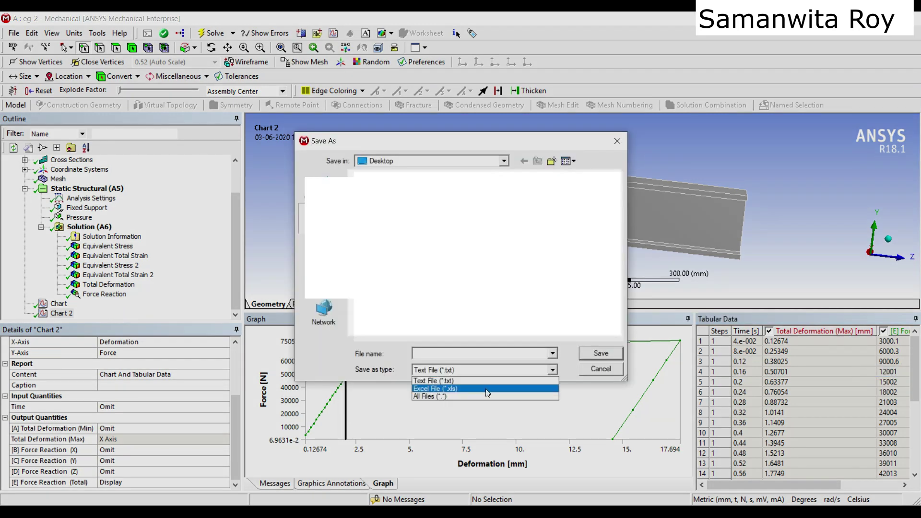
{"action": "left_click", "coordinate": [485, 387]}
{"action": "left_click", "coordinate": [437, 355]}
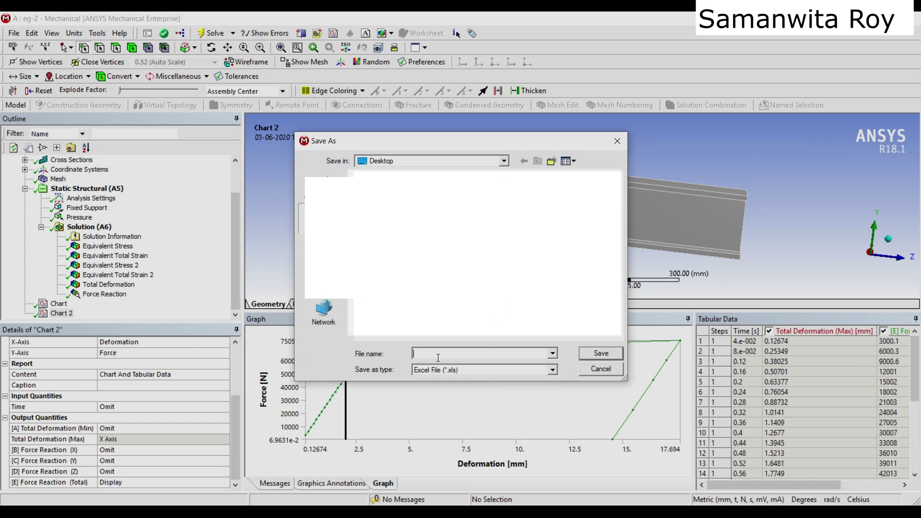
{"action": "type", "text": "stress-strain2"}
{"action": "key", "text": "Return"}
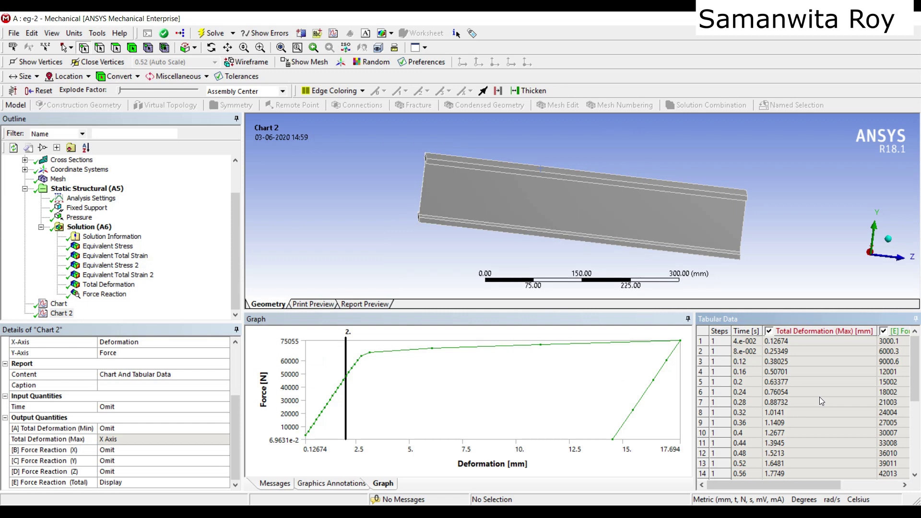
Review the stress-strain chart and examine the first Equivalent Stress contour along the H-beam.
{"action": "left_click", "coordinate": [58, 304]}
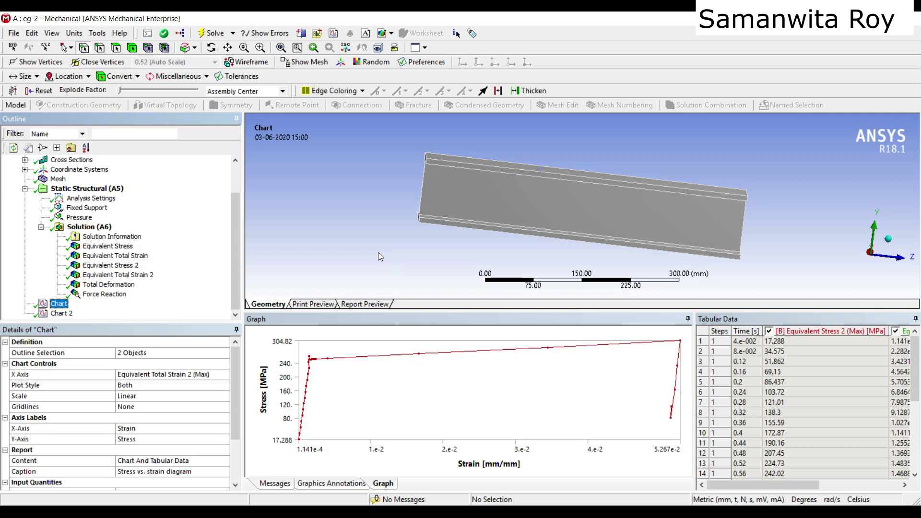
{"action": "left_click", "coordinate": [108, 246]}
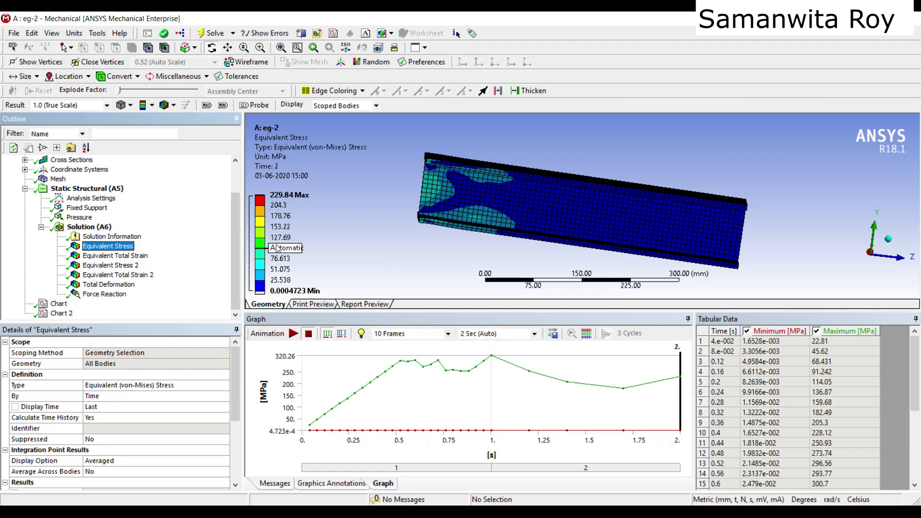
{"action": "left_click_drag", "start_coordinate": [530, 214], "coordinate": [575, 209]}
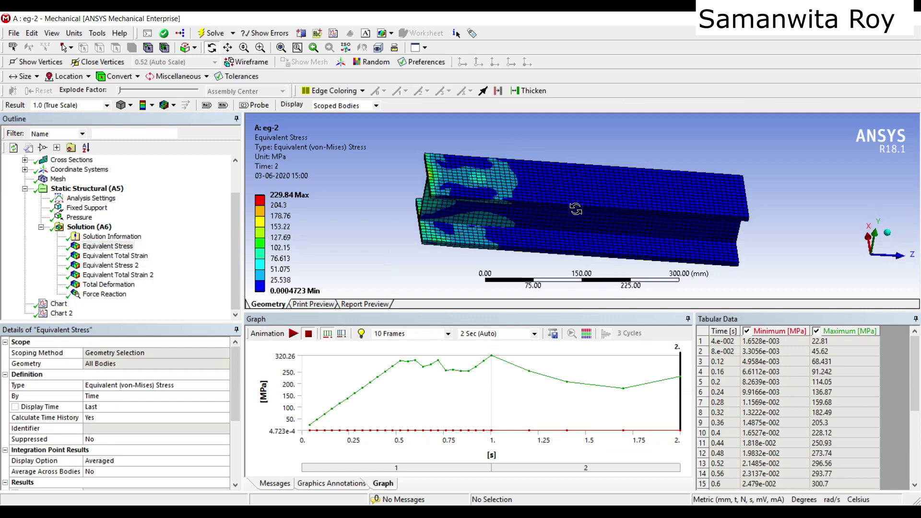